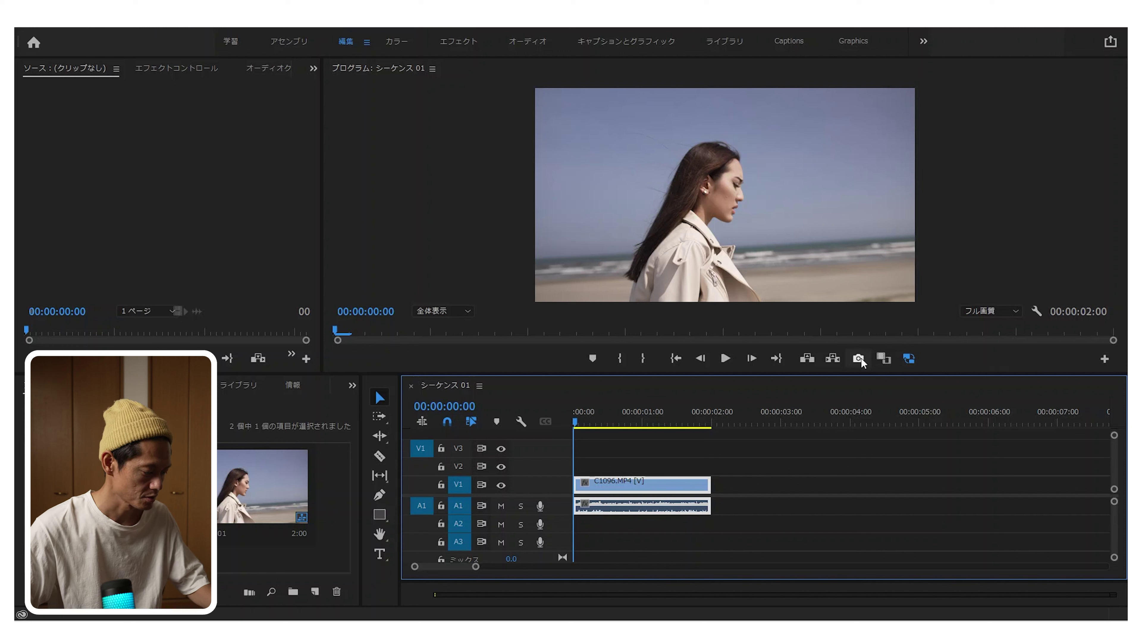
Export the first frame of the sequence as a JPEG named 1 and answer the file overwrite prompt.
left_click(859, 359)
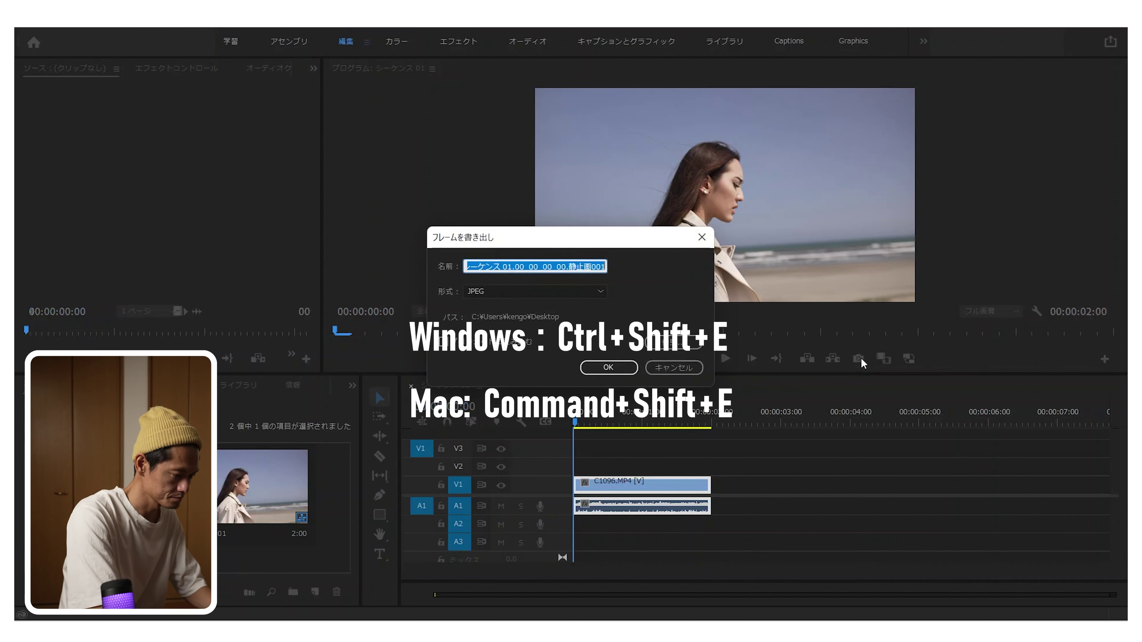
type("1")
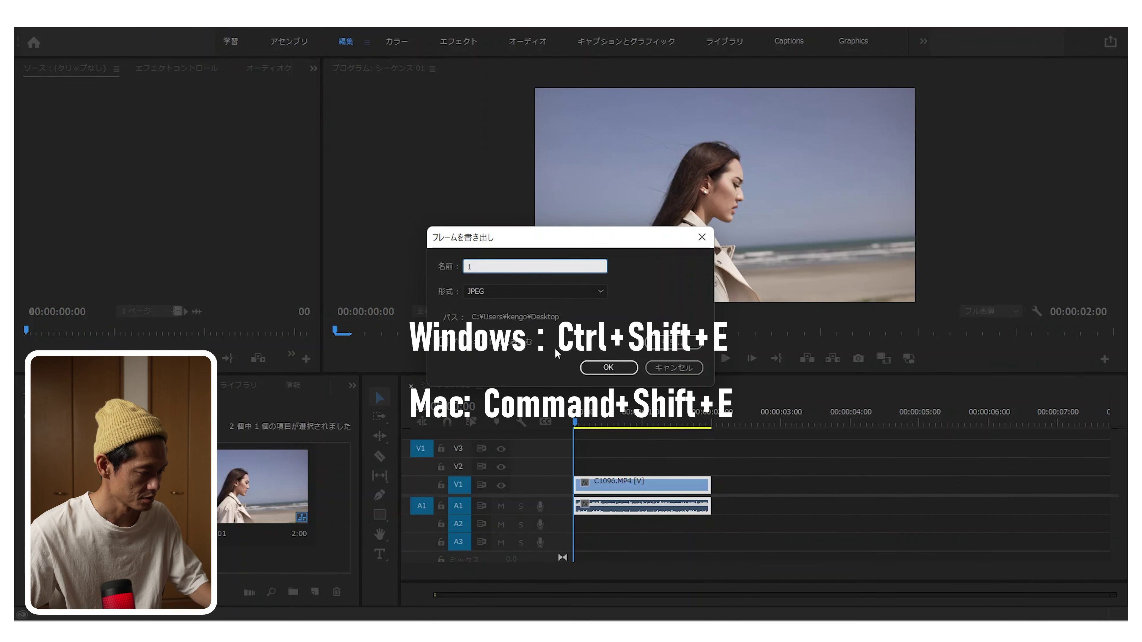
left_click(609, 368)
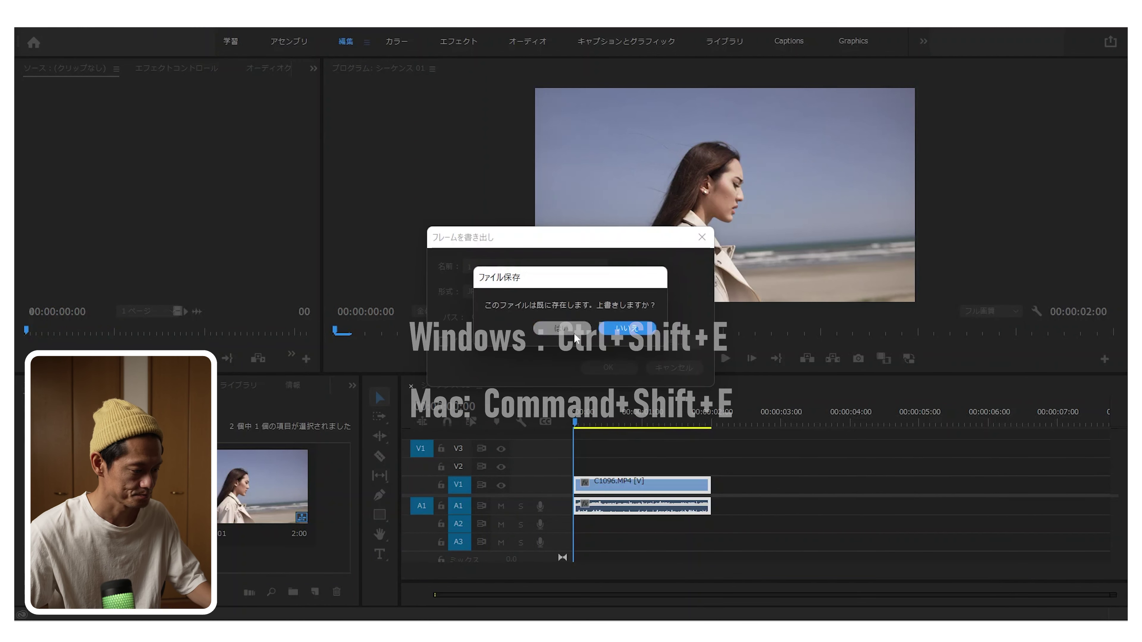
key("Return")
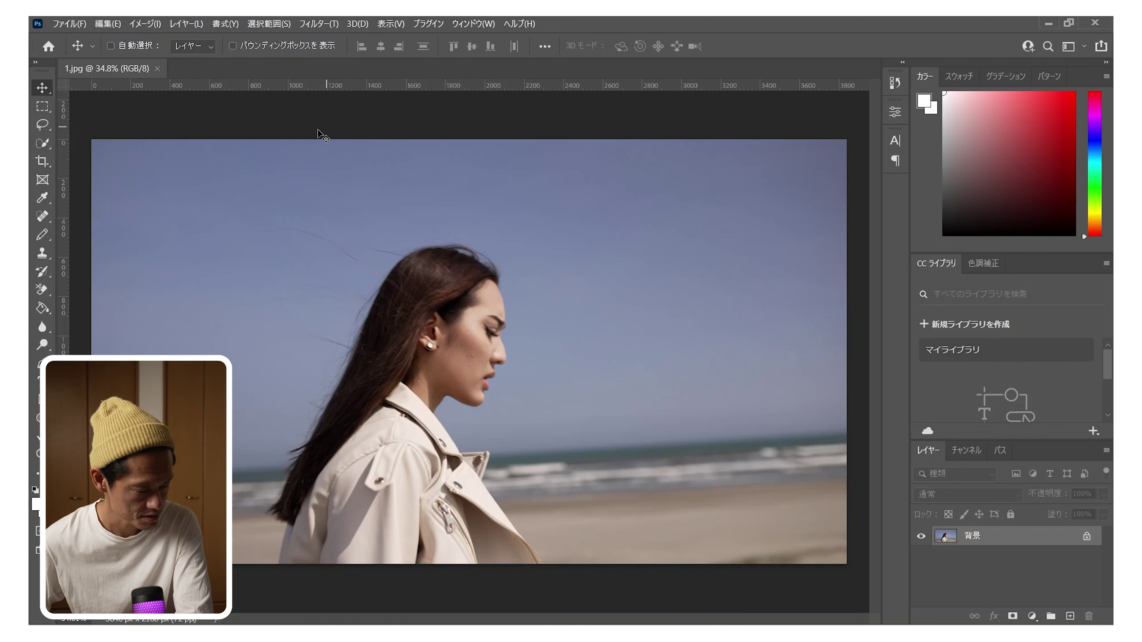
In Photoshop, apply a Shadows/Highlights adjustment to 1.jpg with a shadow amount of 35%, highlight amount of 0% and color +20.
left_click(163, 24)
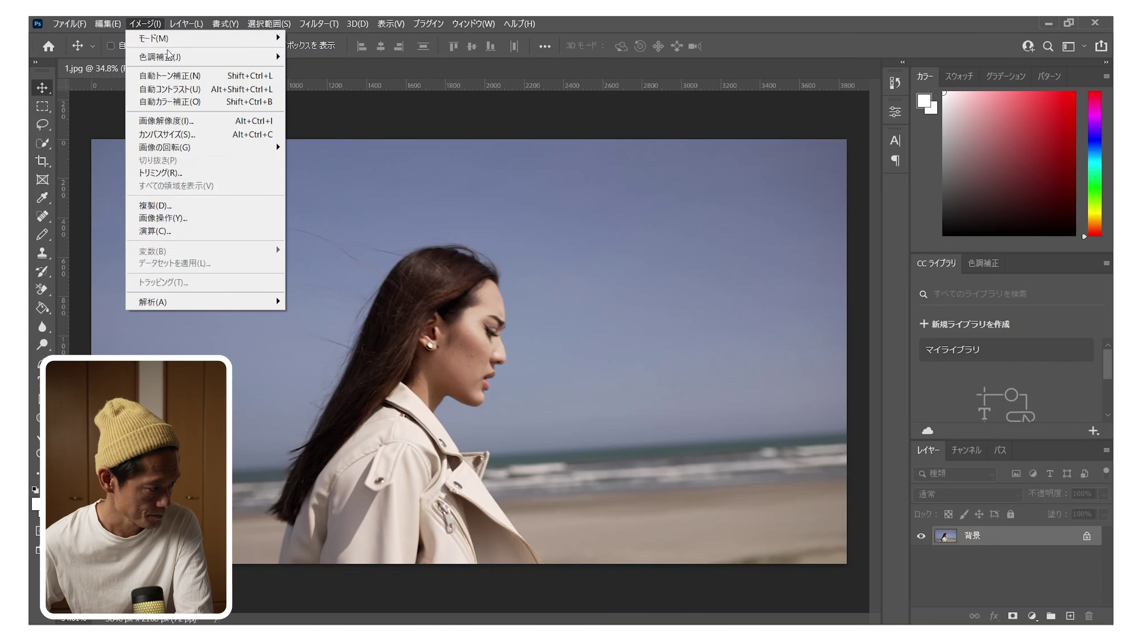
mouse_move(240, 61)
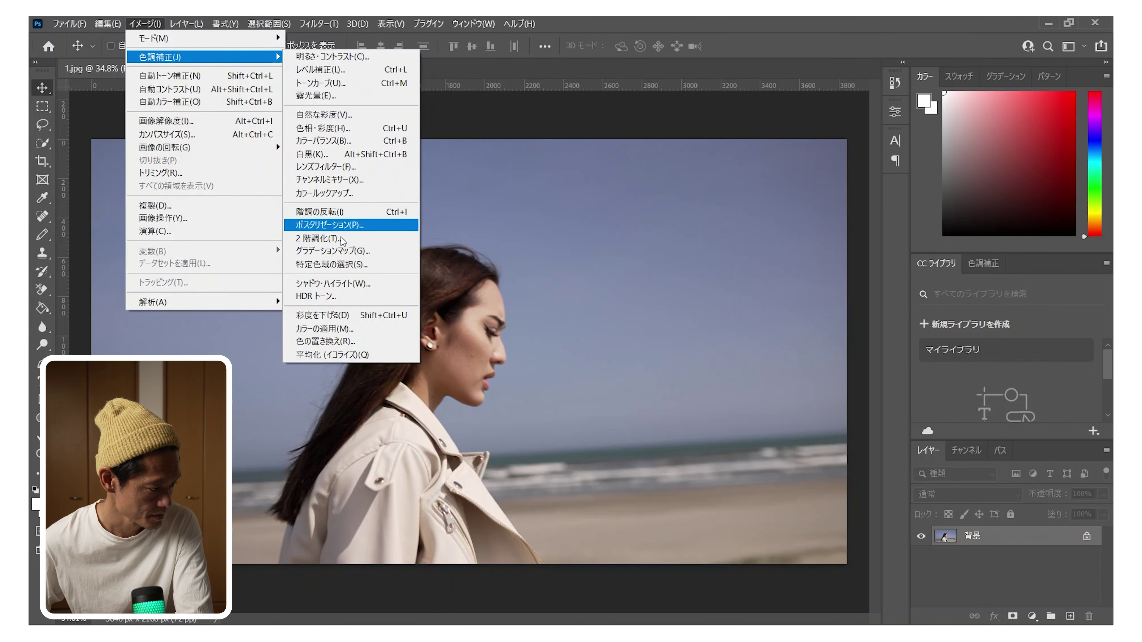
left_click(345, 284)
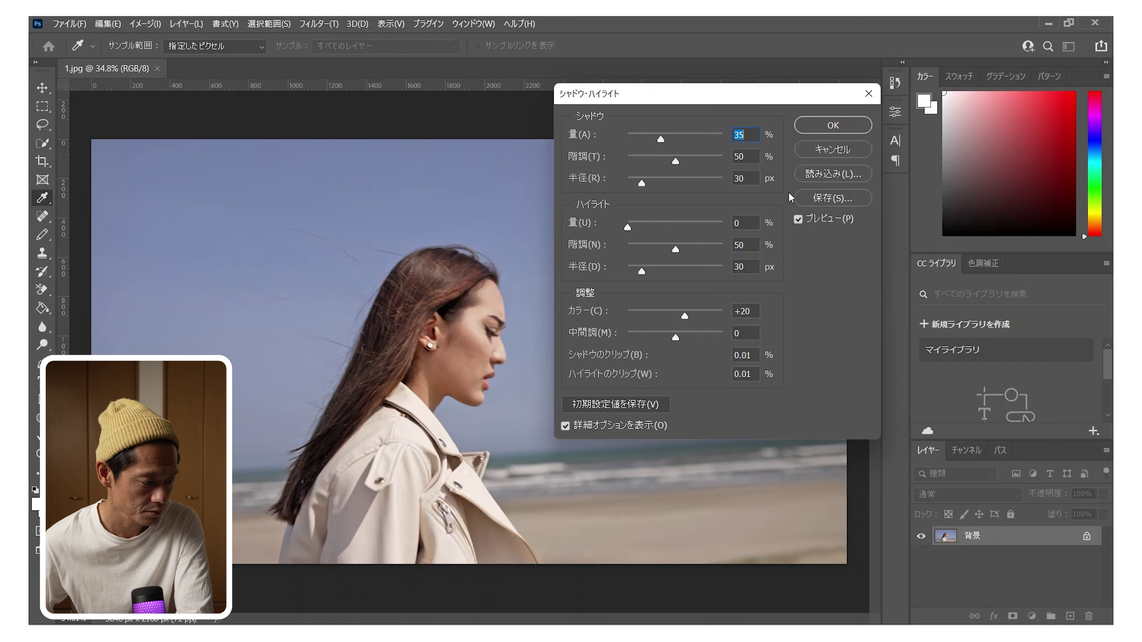
left_click(843, 128)
key("v")
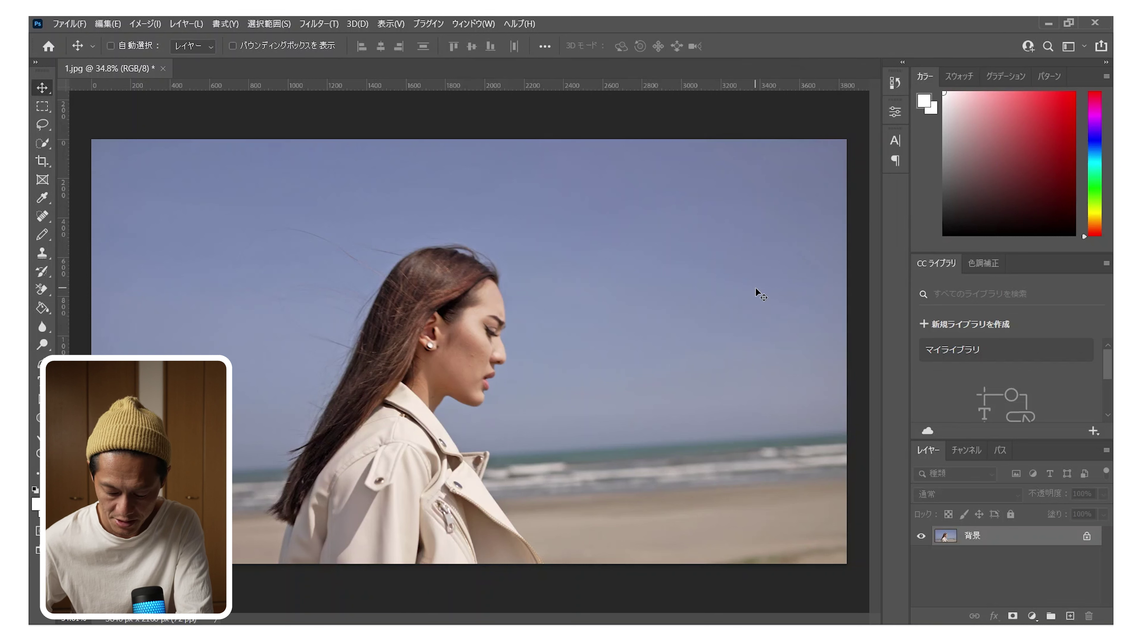
Apply a Surface Blur to the image with a 5 pixel radius and a threshold of 10 levels.
left_click(301, 25)
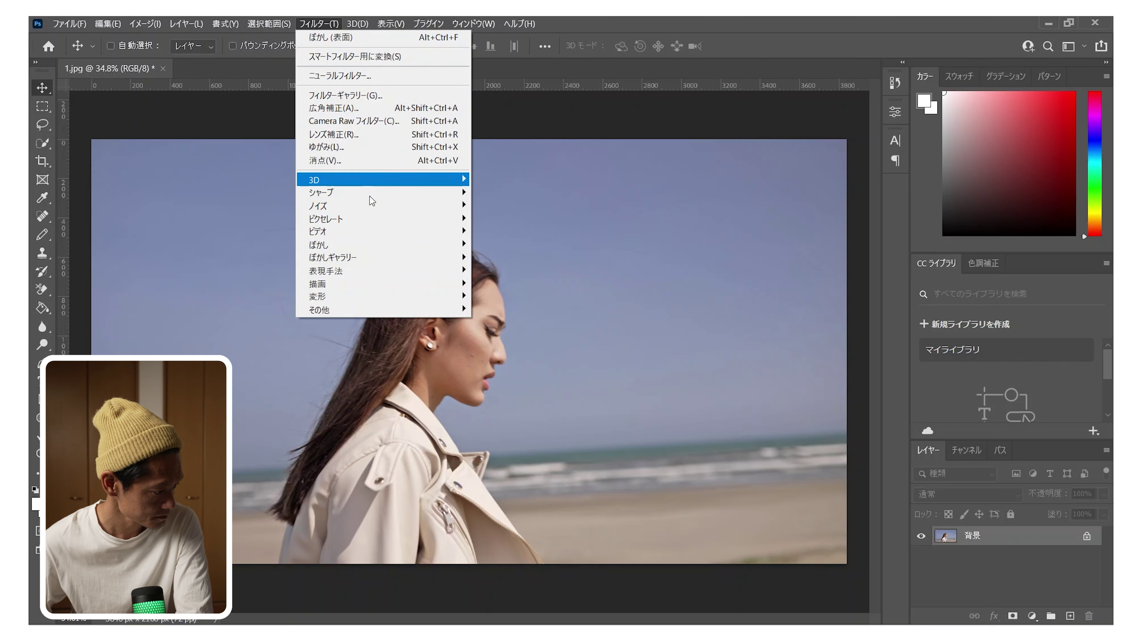
mouse_move(374, 250)
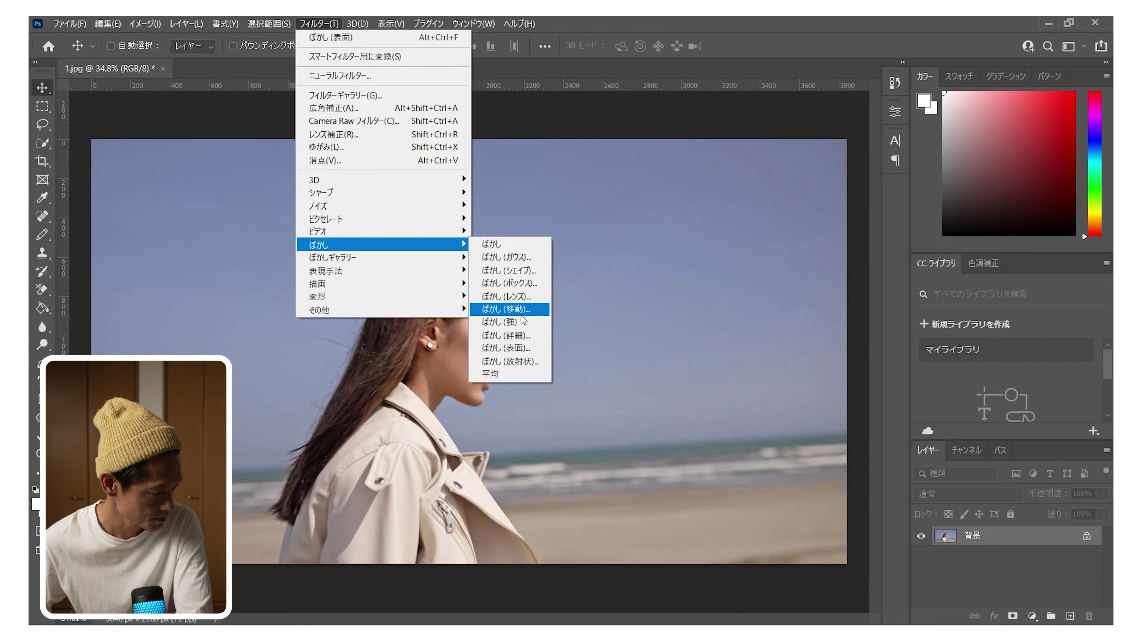
left_click(522, 347)
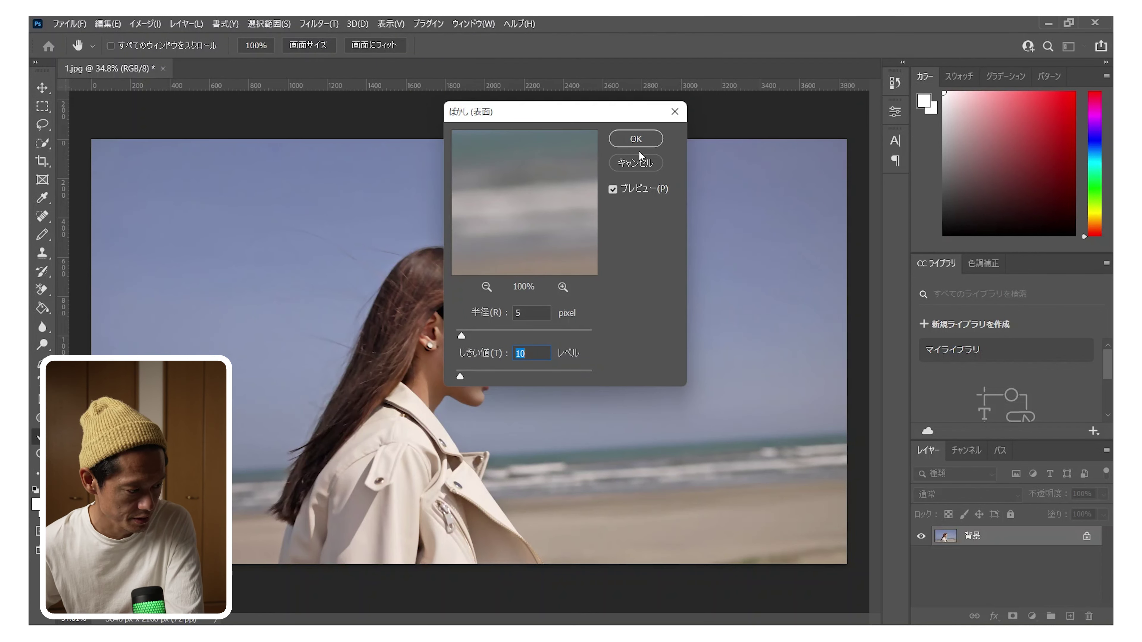
left_click(636, 139)
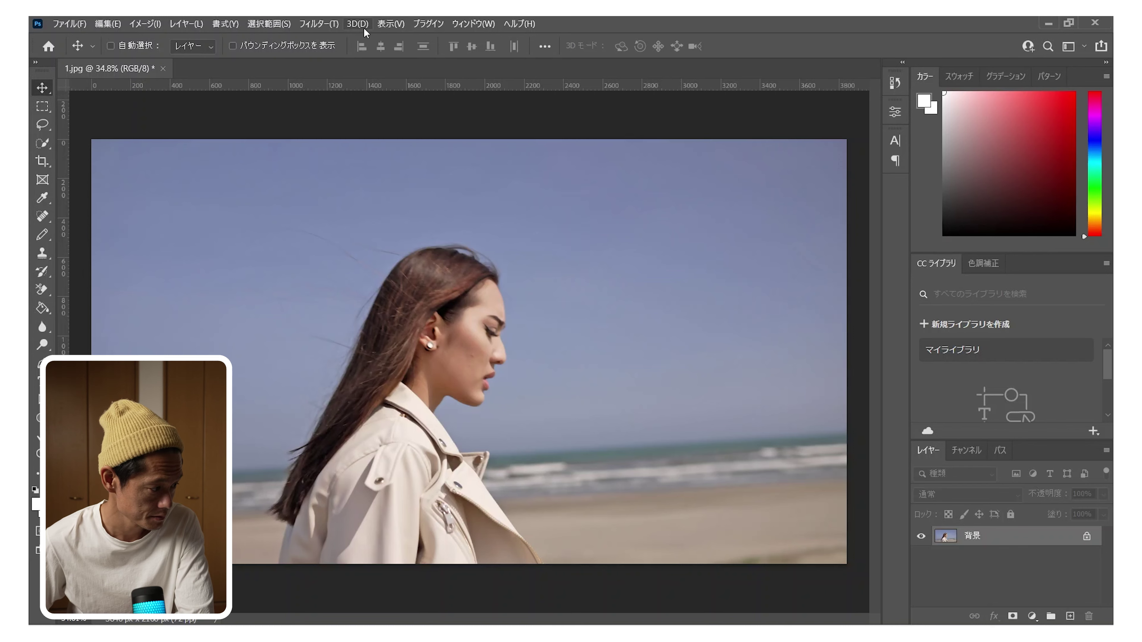
Open the Filter Gallery for the image and choose the Poster Edges effect.
left_click(319, 24)
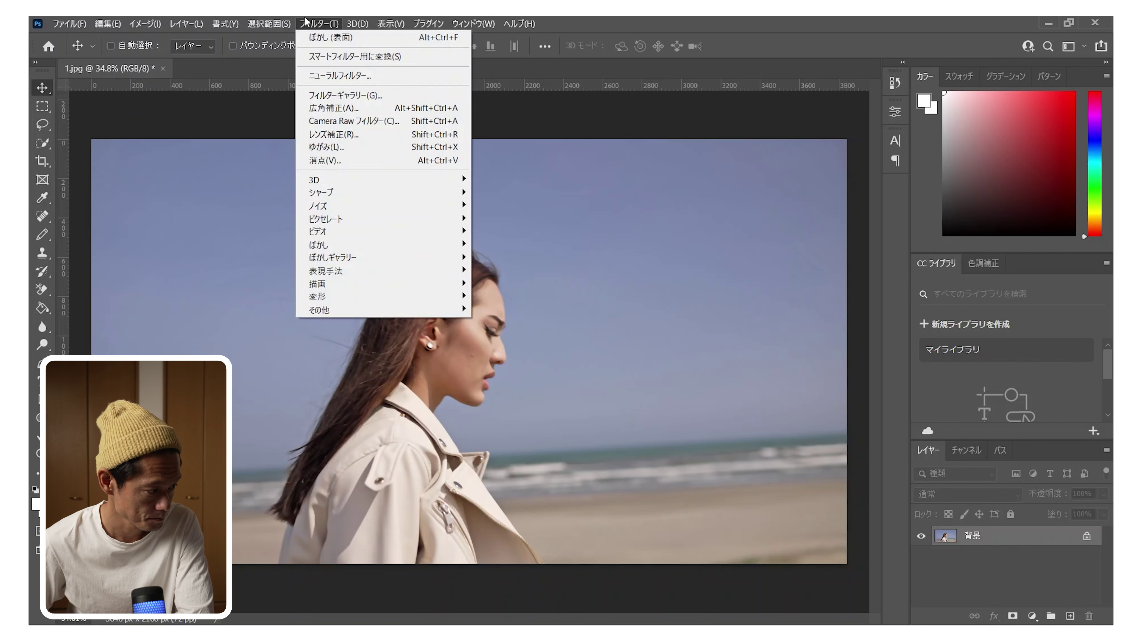
left_click(341, 96)
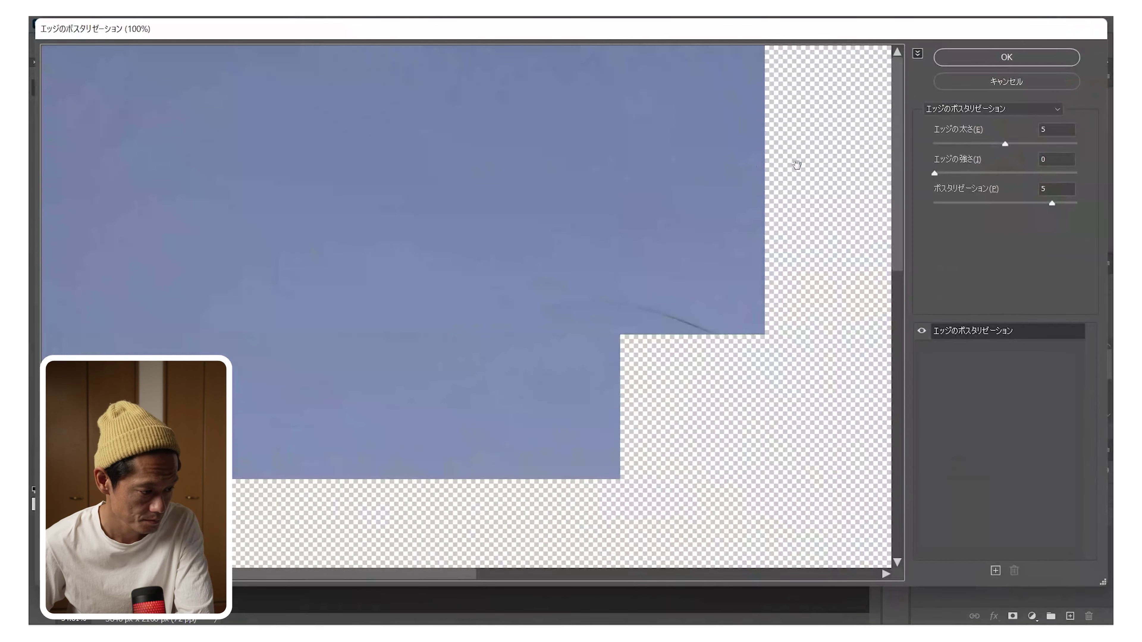
left_click(985, 112)
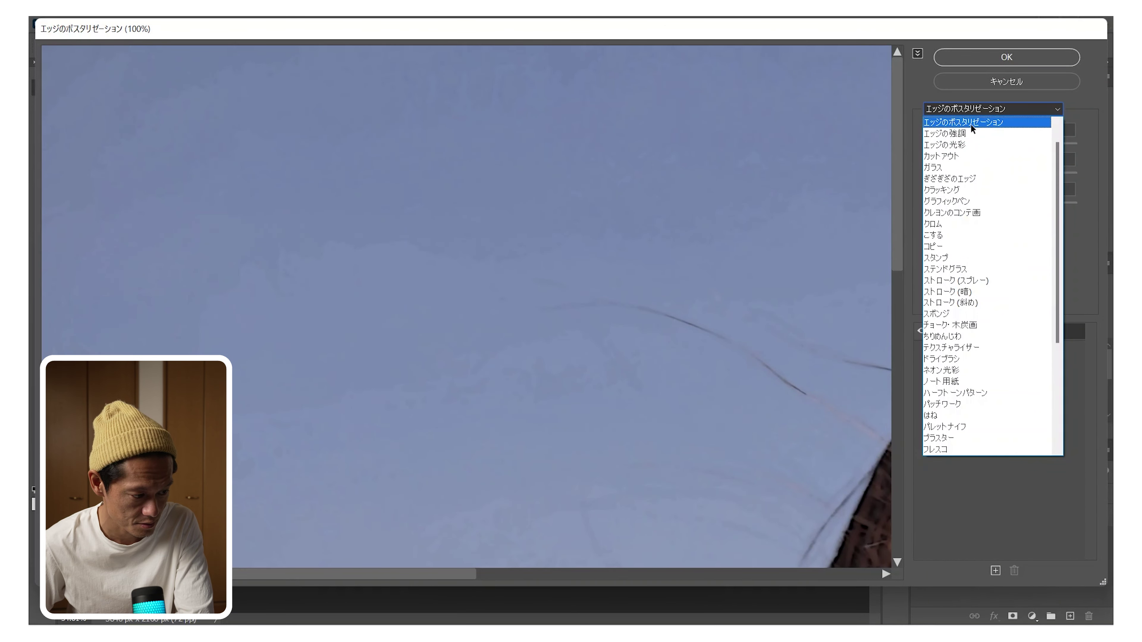
left_click(972, 122)
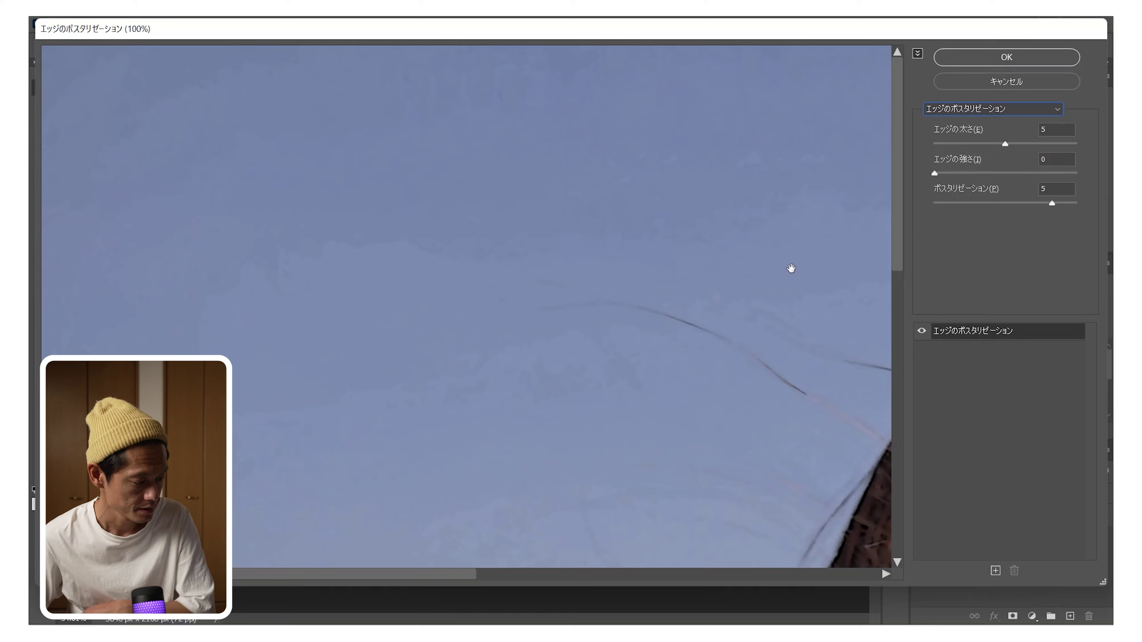
key("ctrl")
key("alt")
scroll(707, 327, "down", 1)
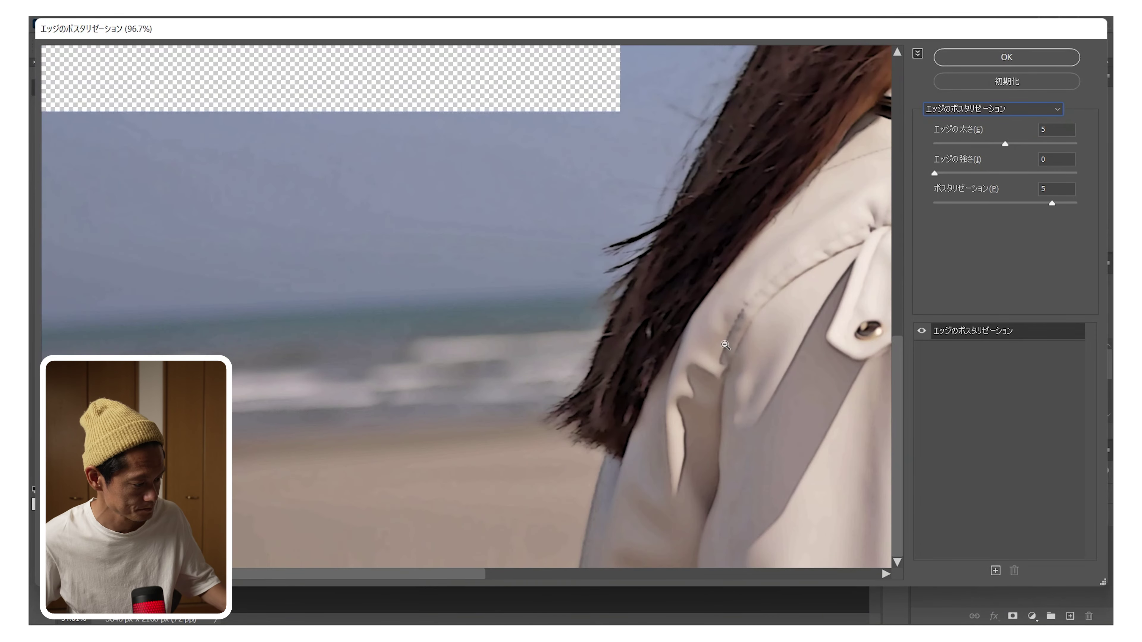
scroll(707, 327, "down", 1)
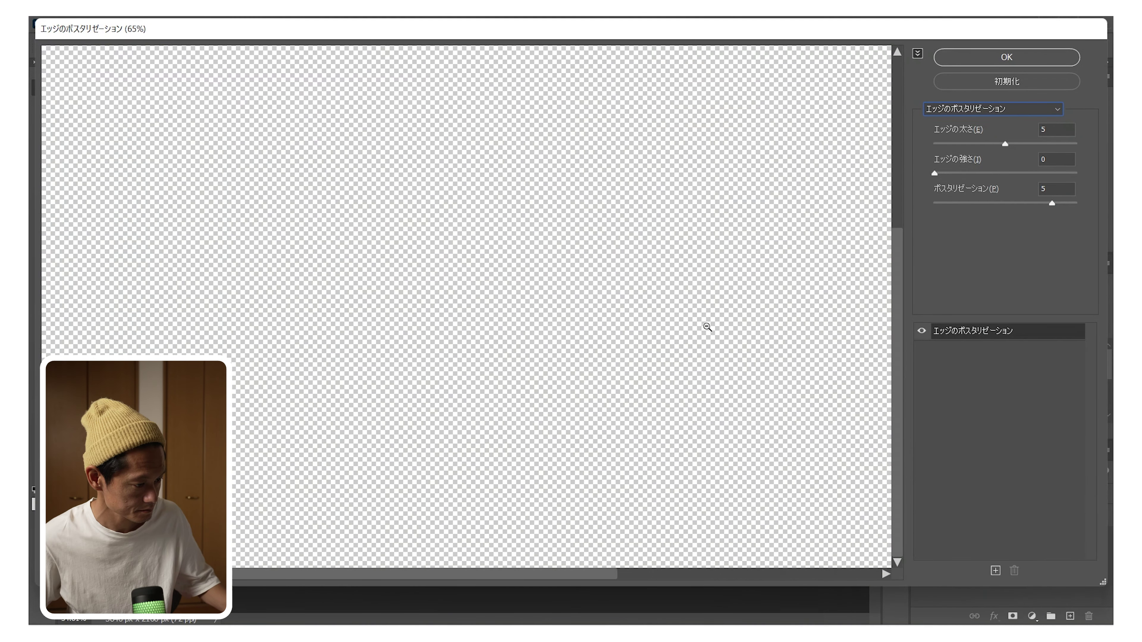
key("alt")
scroll(785, 293, "down", 1)
scroll(785, 293, "down", 1)
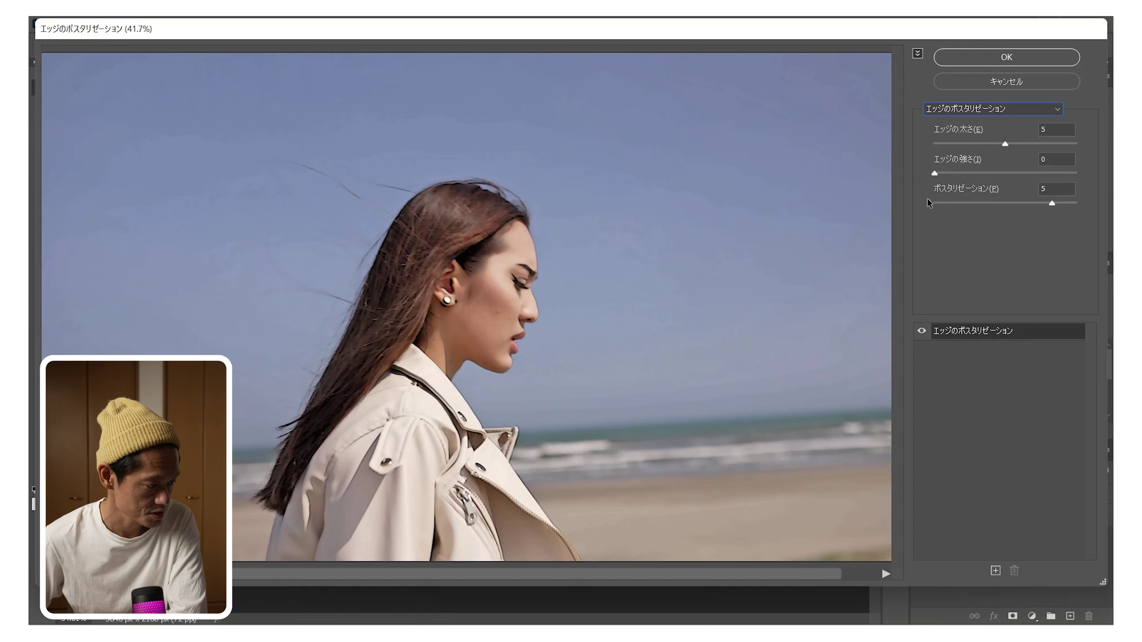
left_click(773, 262, "alt")
left_click(770, 261, "alt")
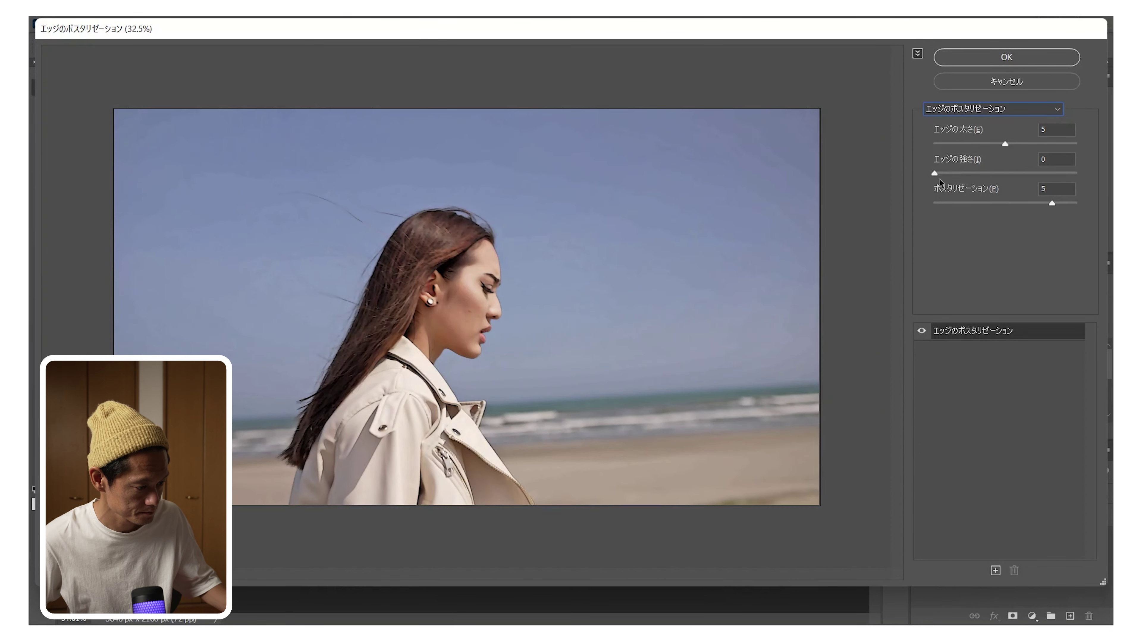
Try Poster Edges edge intensities of 3, 0 and 1 on the image.
left_click_drag(936, 173, 970, 172)
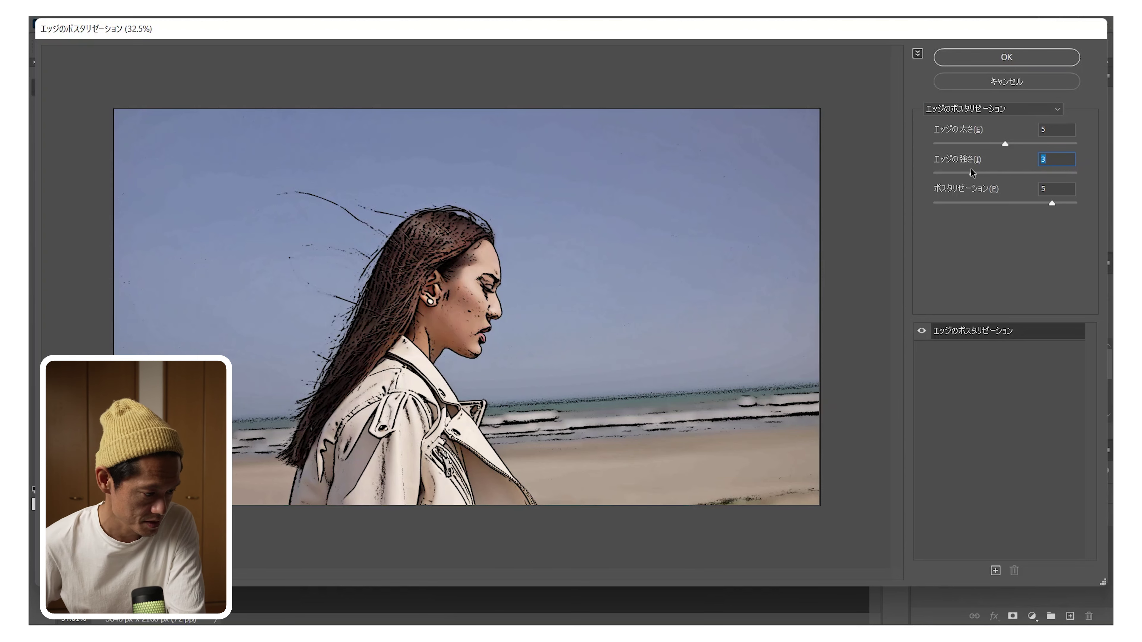
left_click_drag(964, 174, 914, 173)
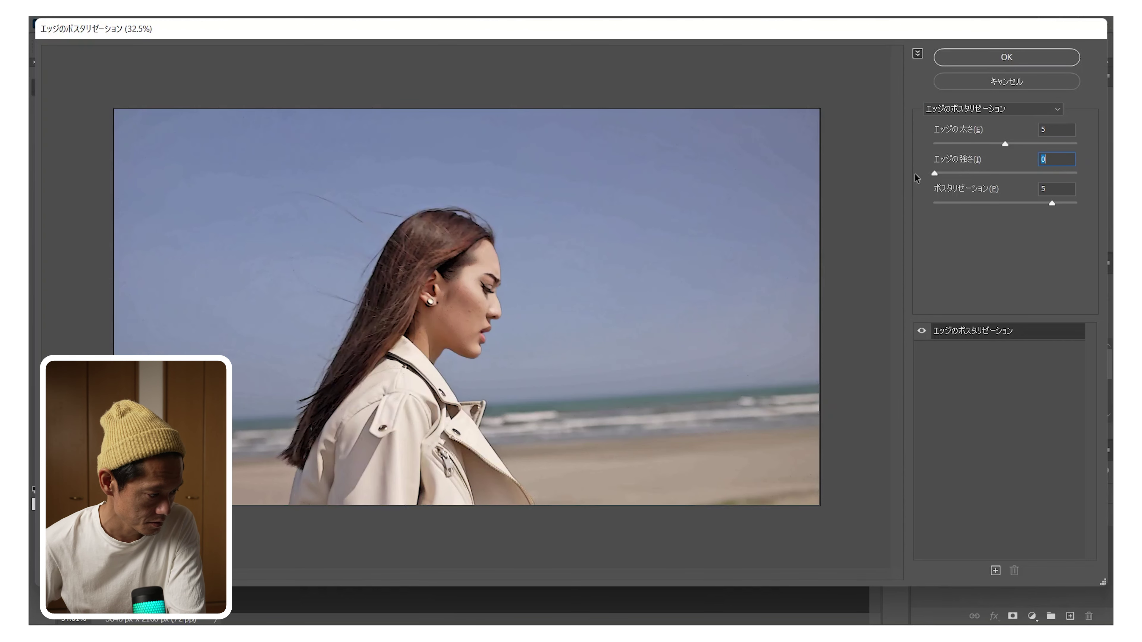
type("1")
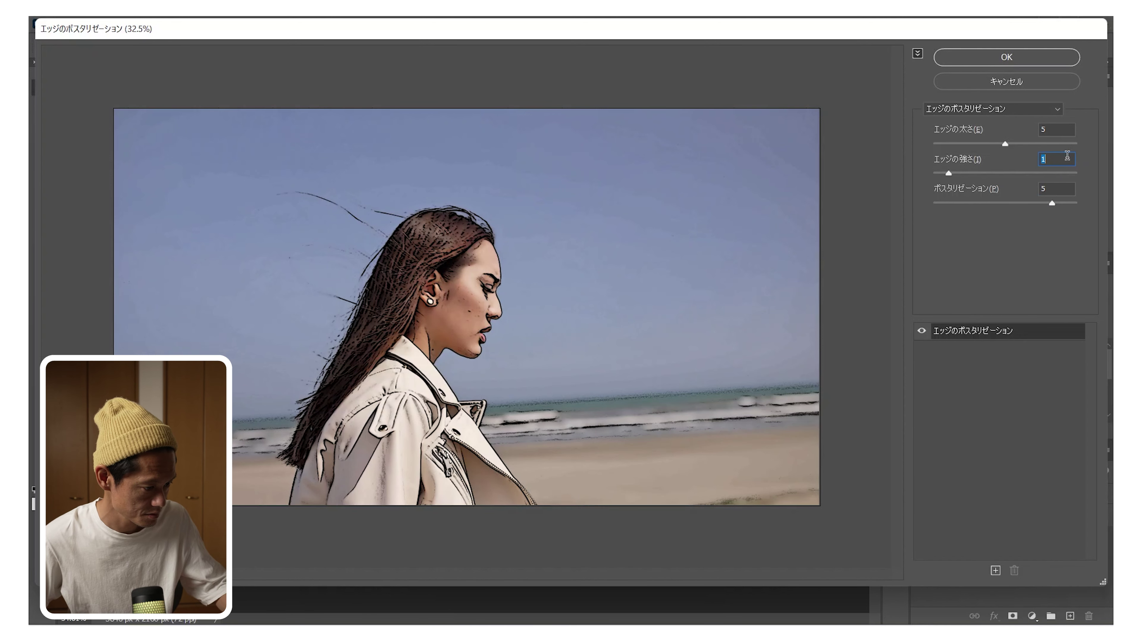
Set the edge intensity to 0 and apply Poster Edges with edge thickness 5 and posterization 5.
right_click(1067, 156)
key("Delete")
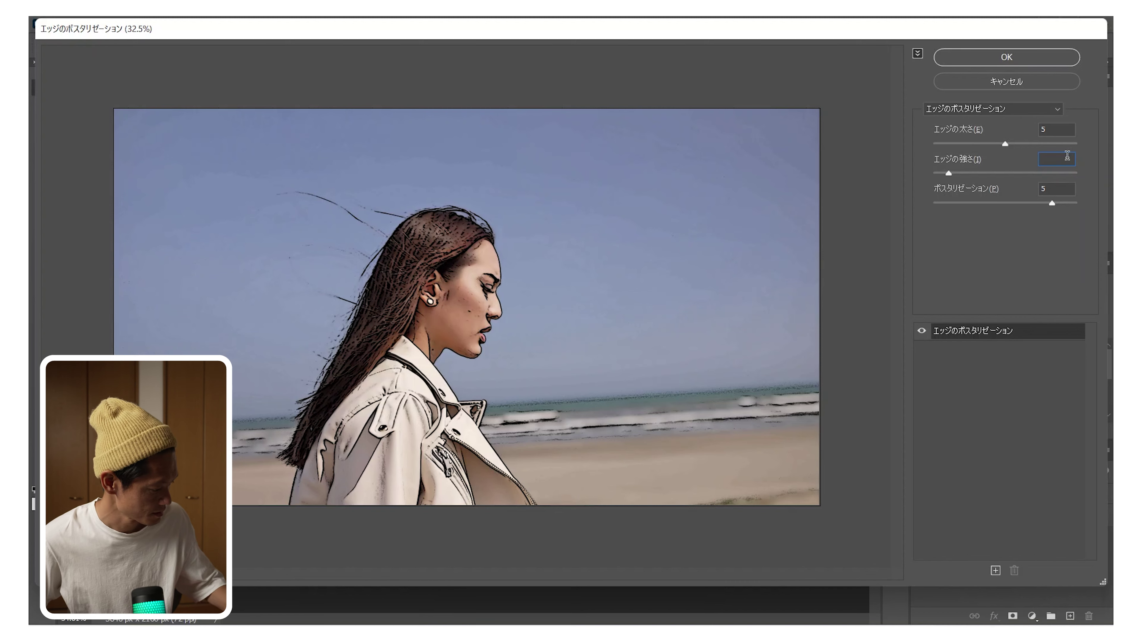
type("0")
key("Tab")
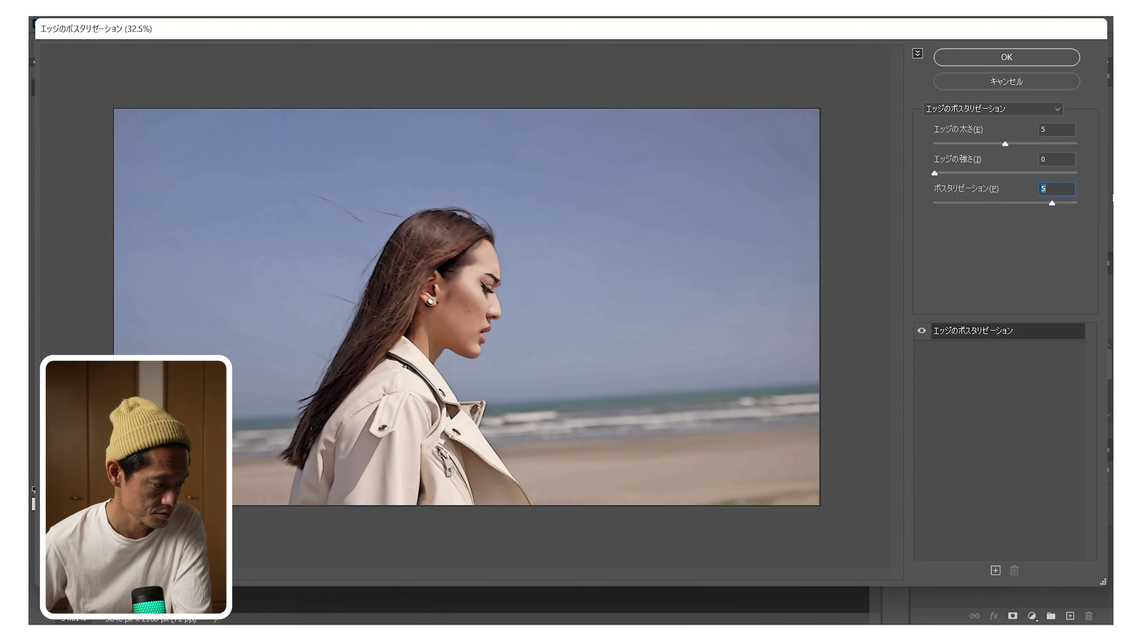
left_click(1041, 60)
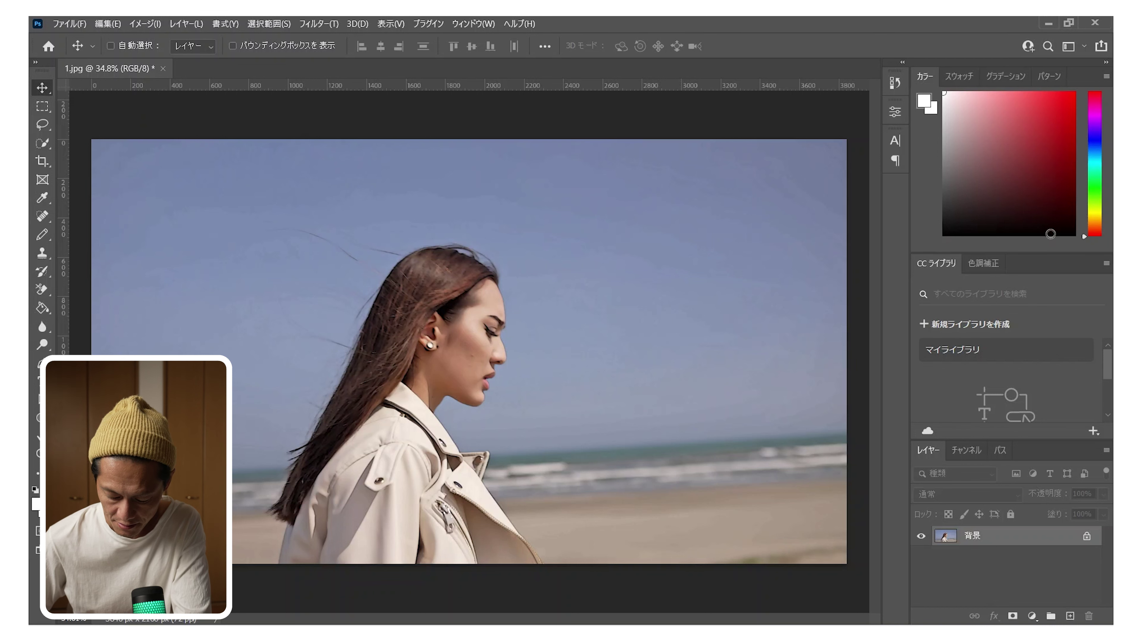
Apply the Oil Paint filter with stylization 4.0, cleanliness 10.0, scale 0.1, bristle detail 0.0 and lighting off.
left_click(322, 23)
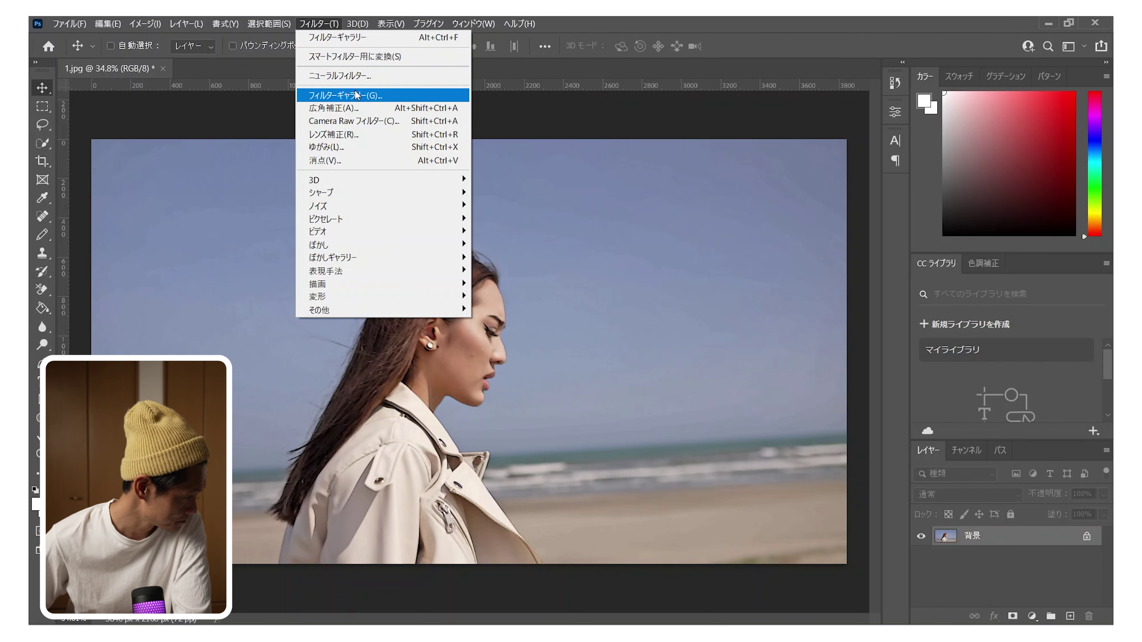
mouse_move(380, 278)
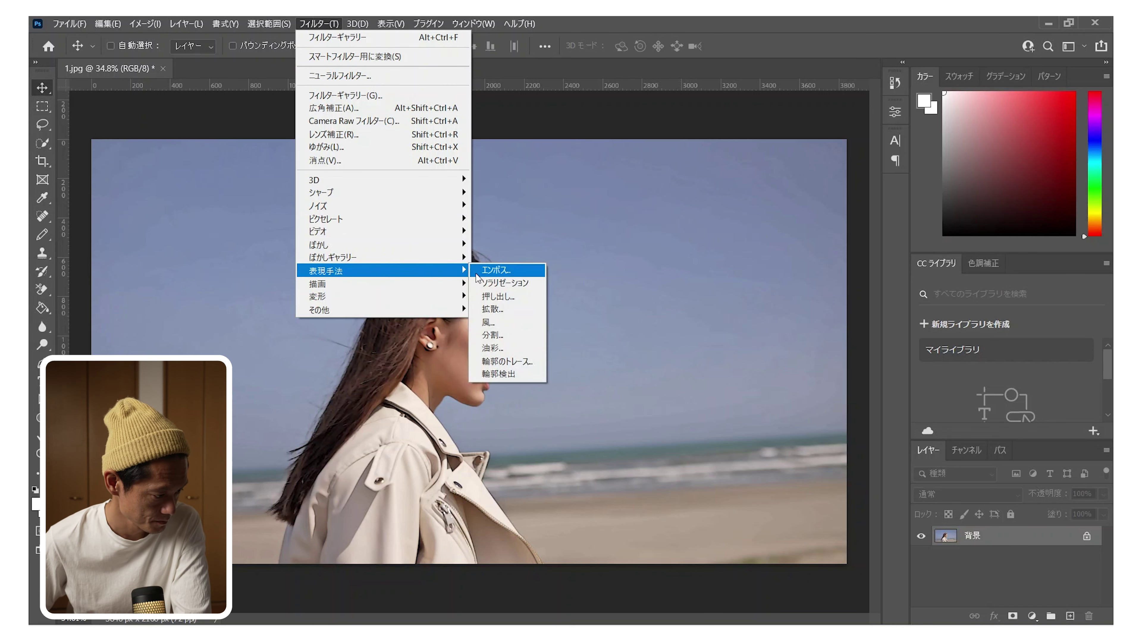
left_click(516, 346)
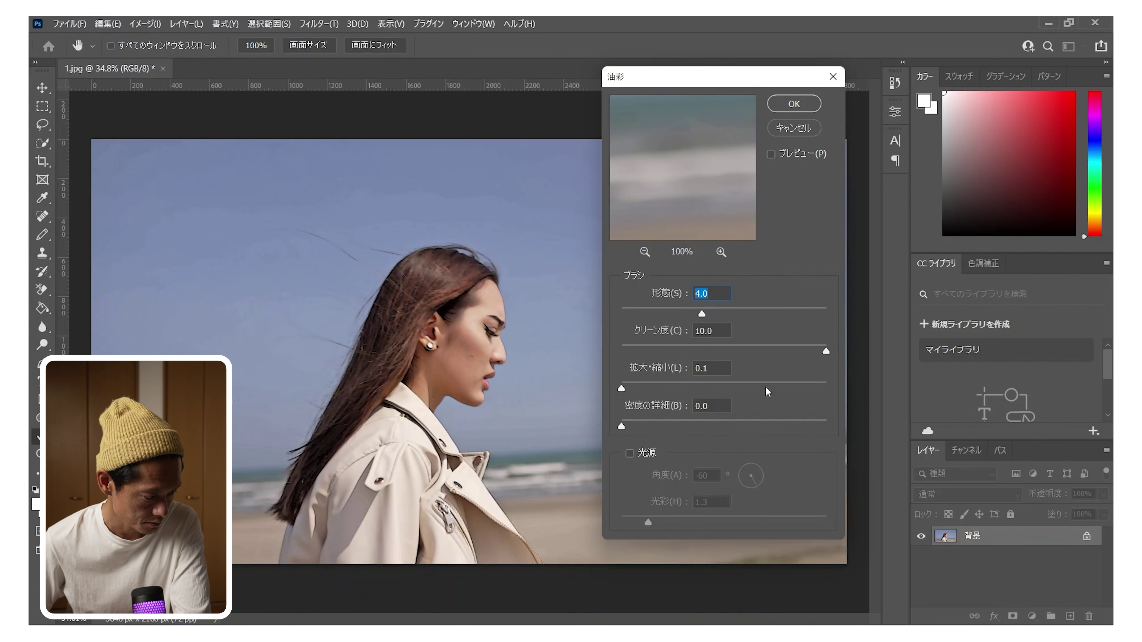
left_click(794, 103)
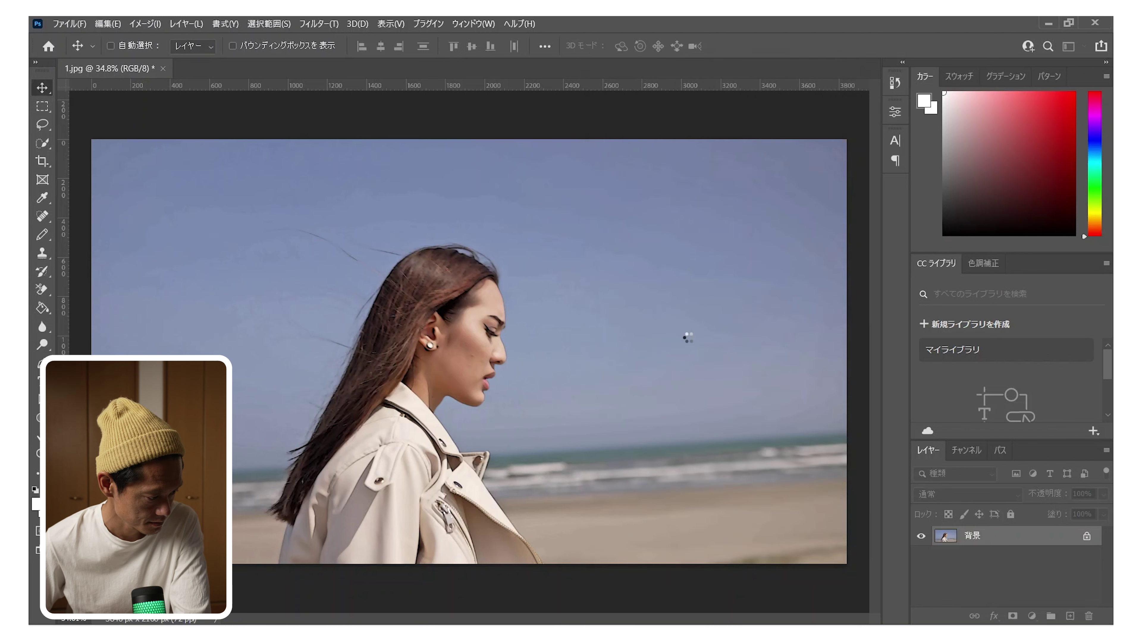
Switch to Premiere Pro and widen the project media list, showing its last items.
scroll(679, 342, "down", 2)
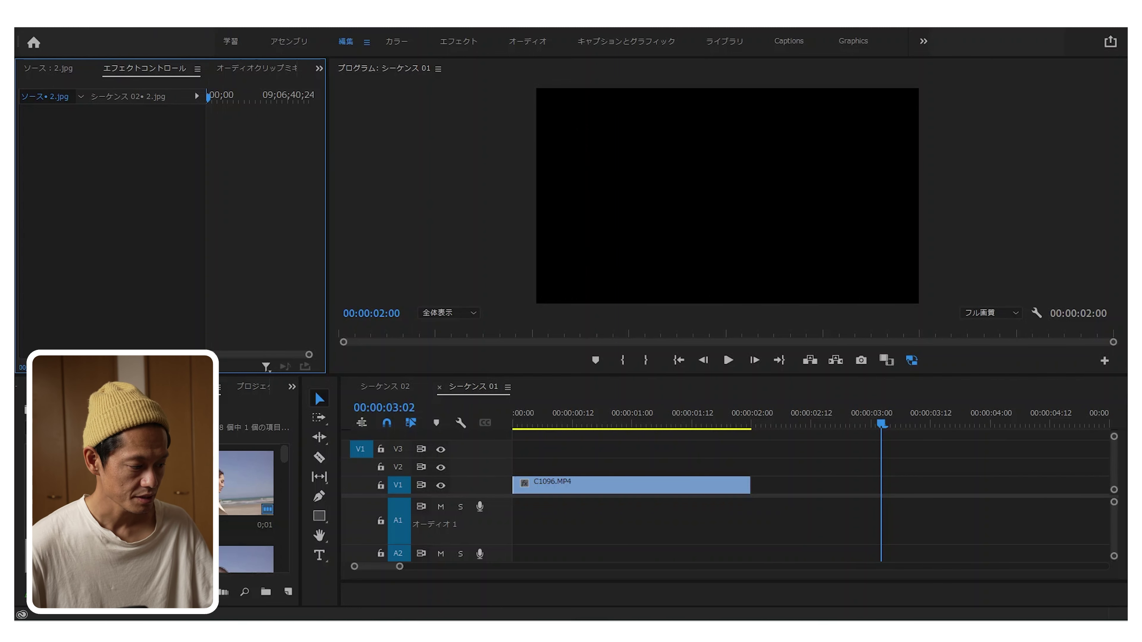
left_click(291, 509)
scroll(292, 510, "down", 3)
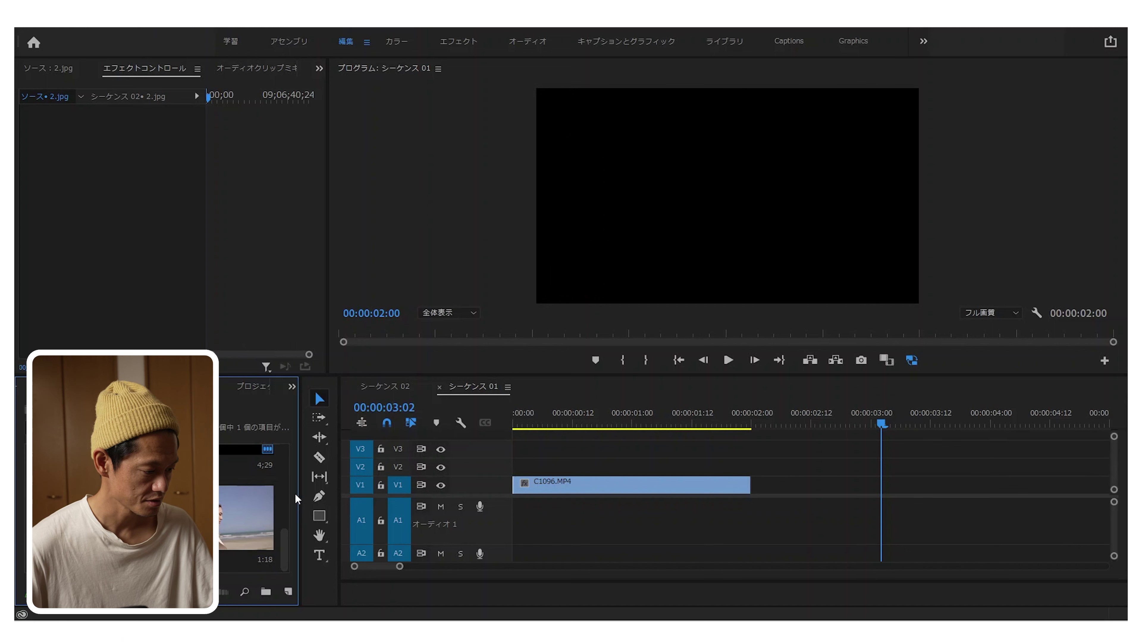
left_click_drag(300, 484, 394, 495)
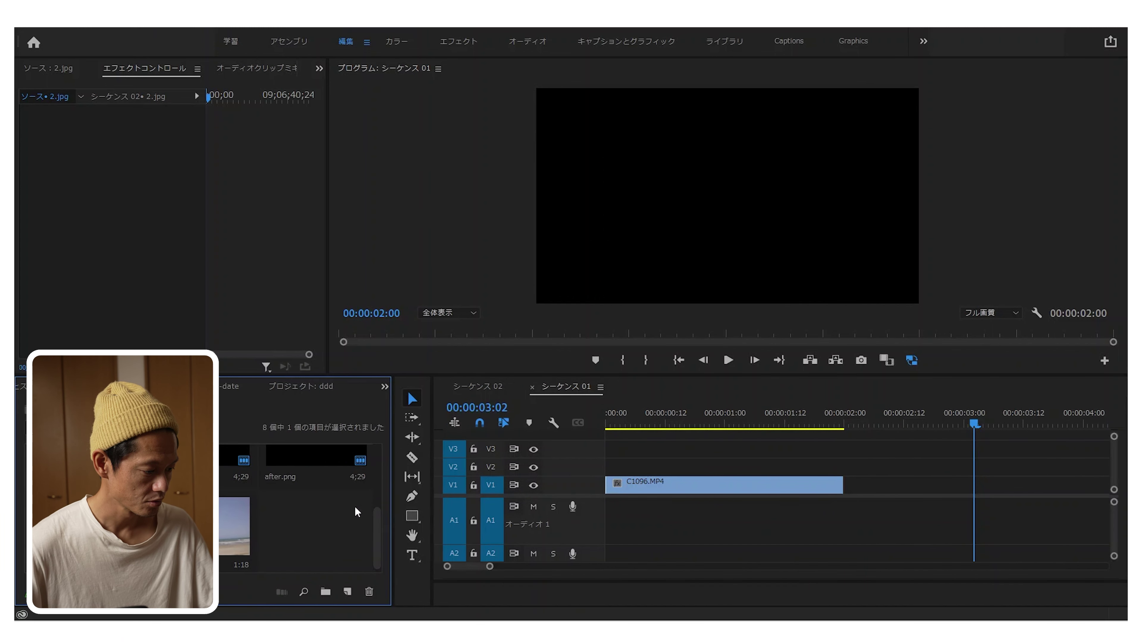
Import the processed frames from the illustrate-date folder as an image sequence starting at 1.jpg.
right_click(338, 511)
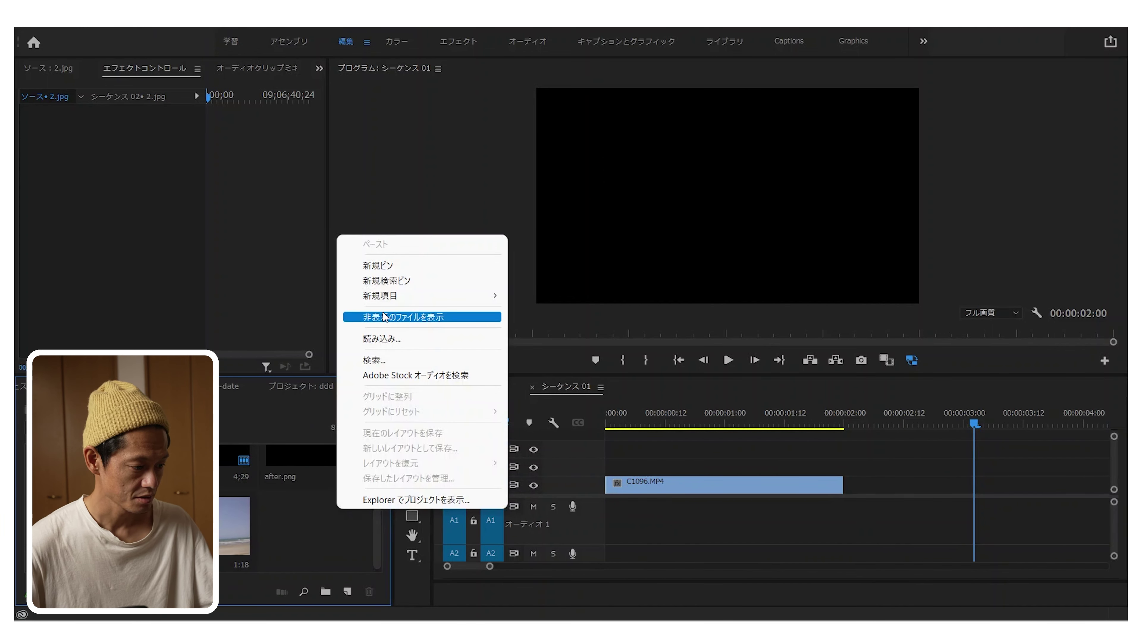
left_click(390, 337)
left_click(216, 177)
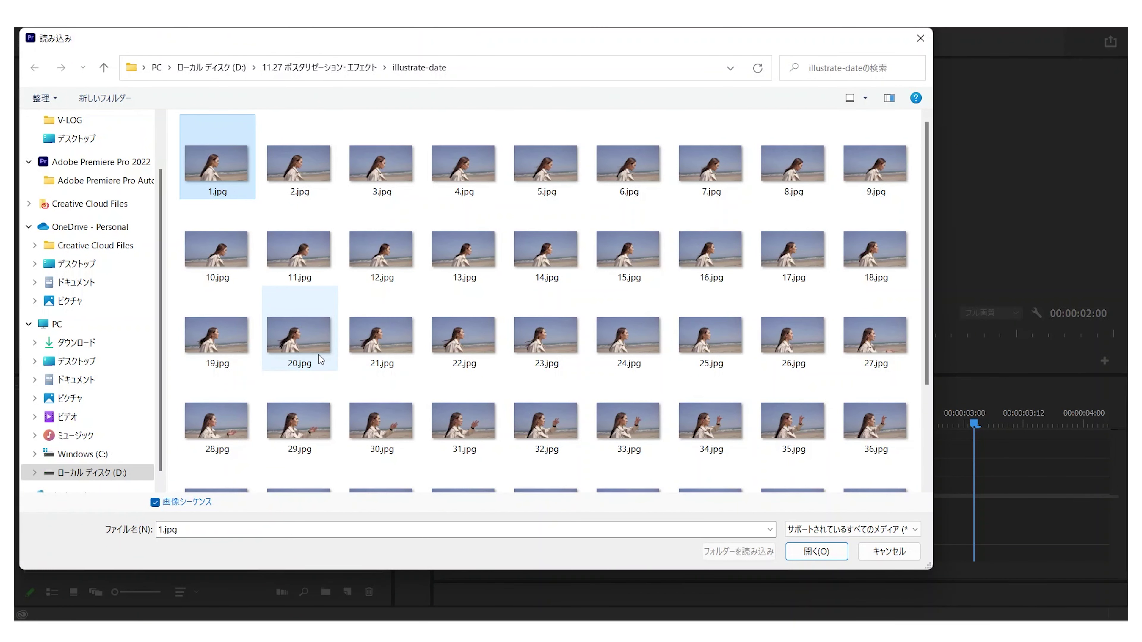
scroll(405, 279, "down", 3)
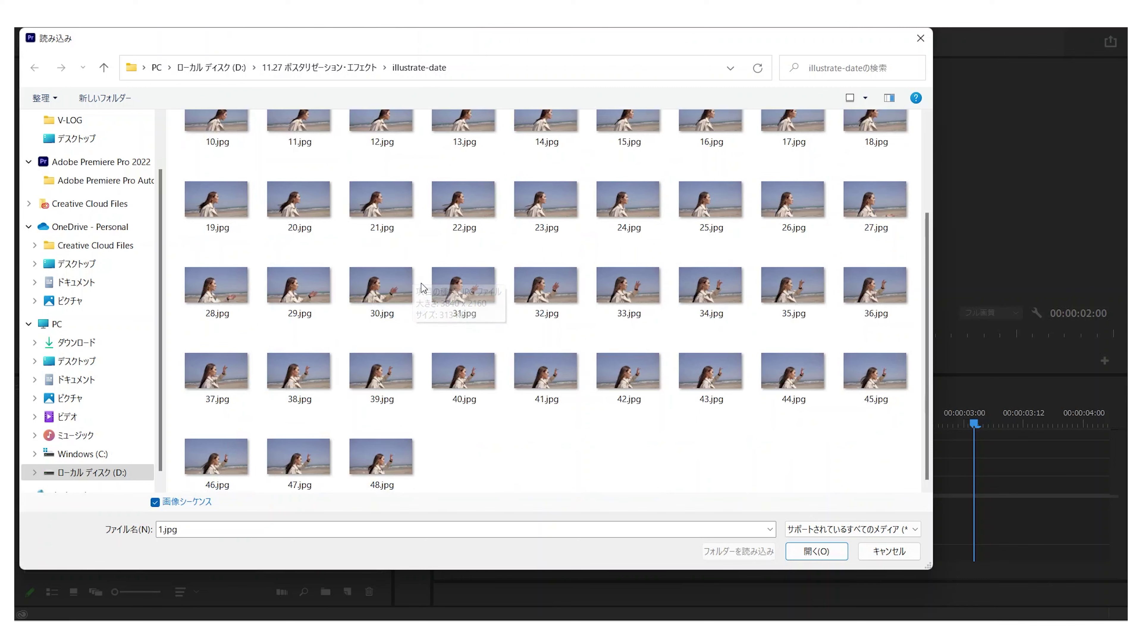
scroll(498, 326, "up", 3)
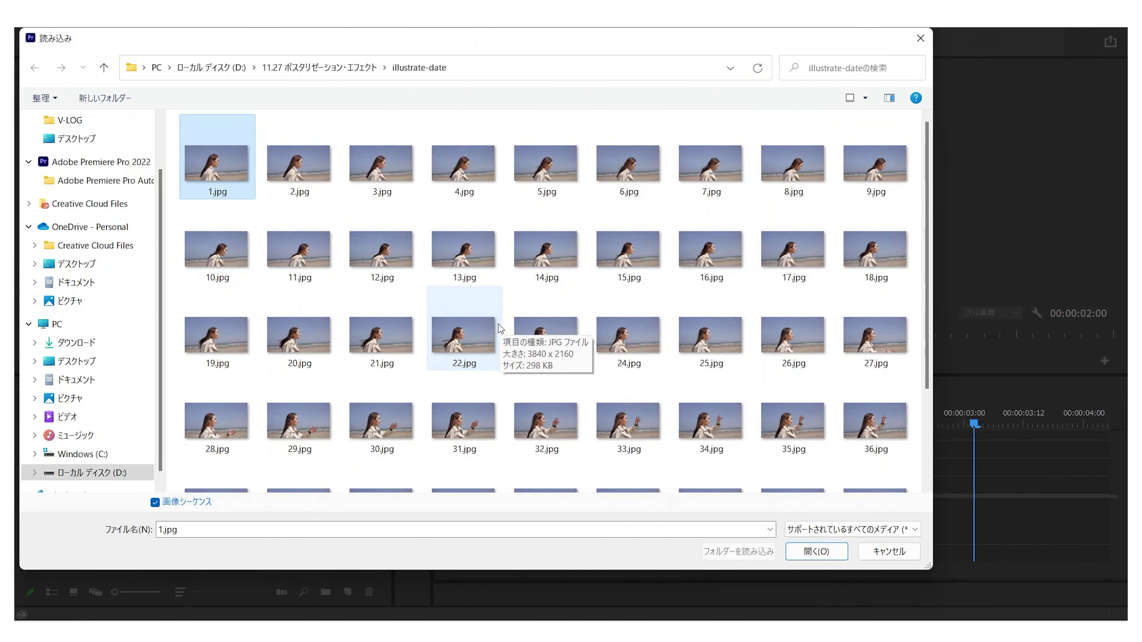
scroll(498, 324, "down", 2)
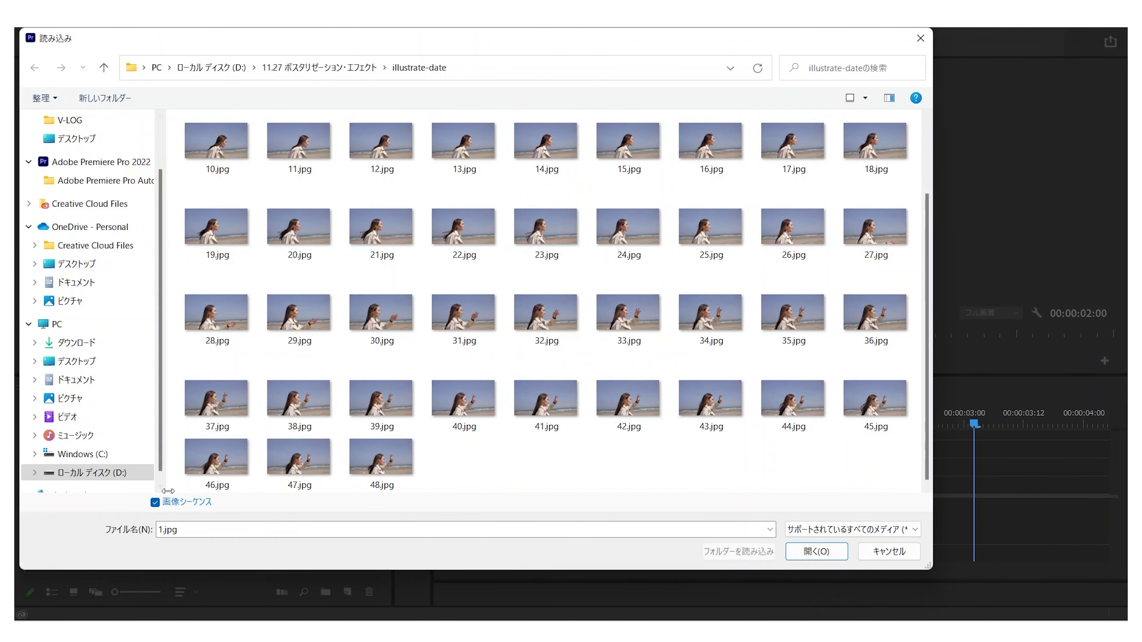
left_click(805, 555)
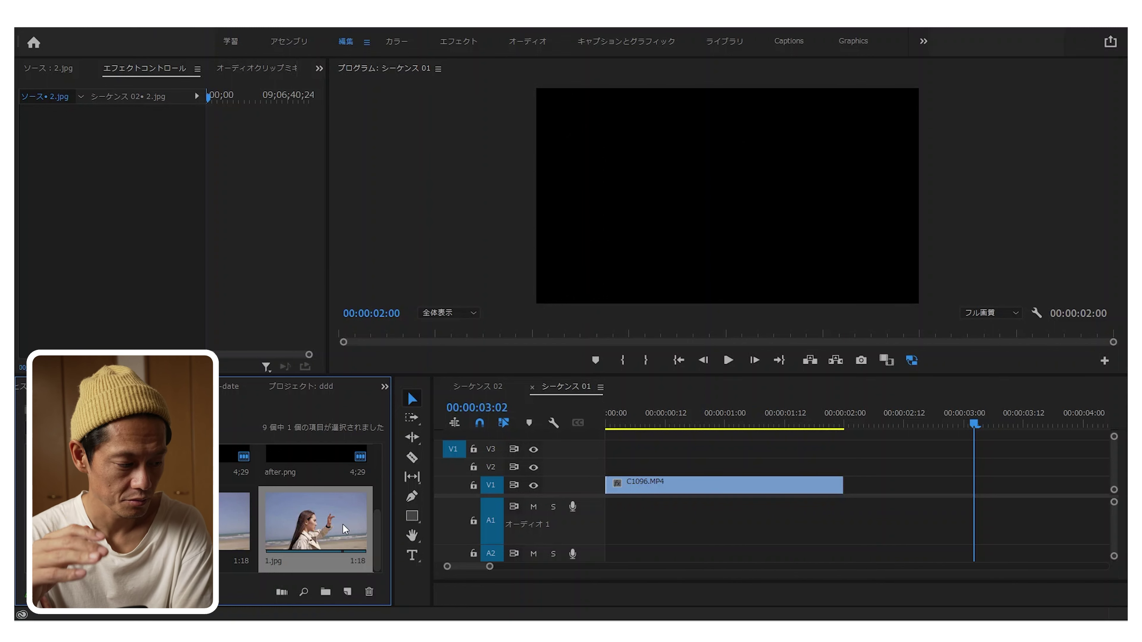
Place the 1.jpg image sequence on V2 above C1096.MP4, preview it, and move it to V1 at about 3 seconds.
left_click_drag(342, 524, 594, 466)
left_click(641, 425)
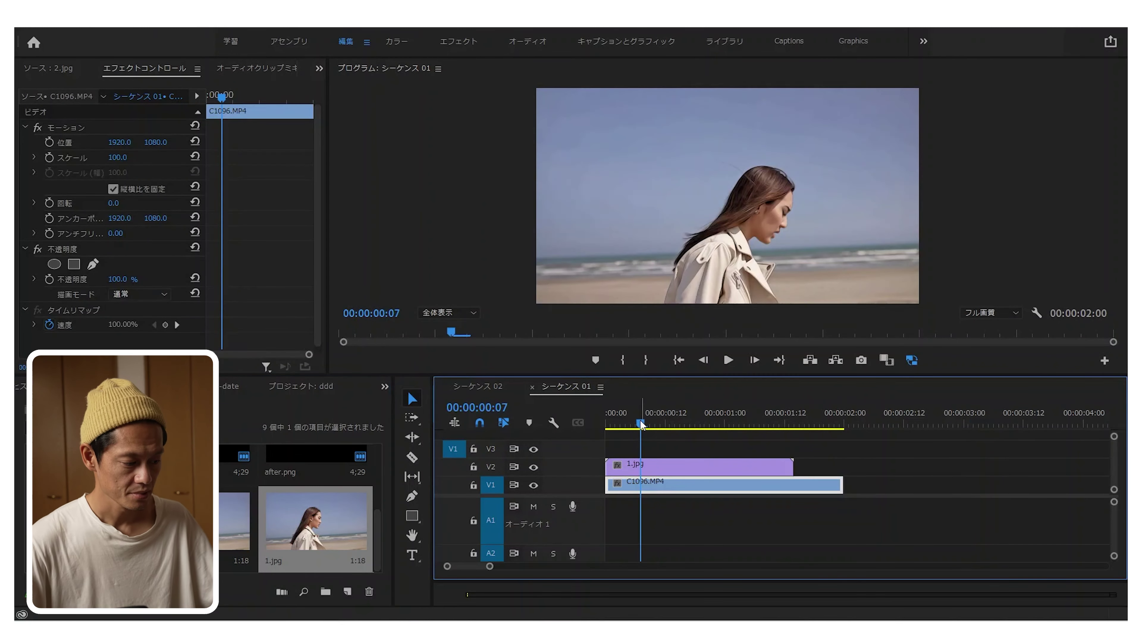
left_click_drag(641, 425, 604, 420)
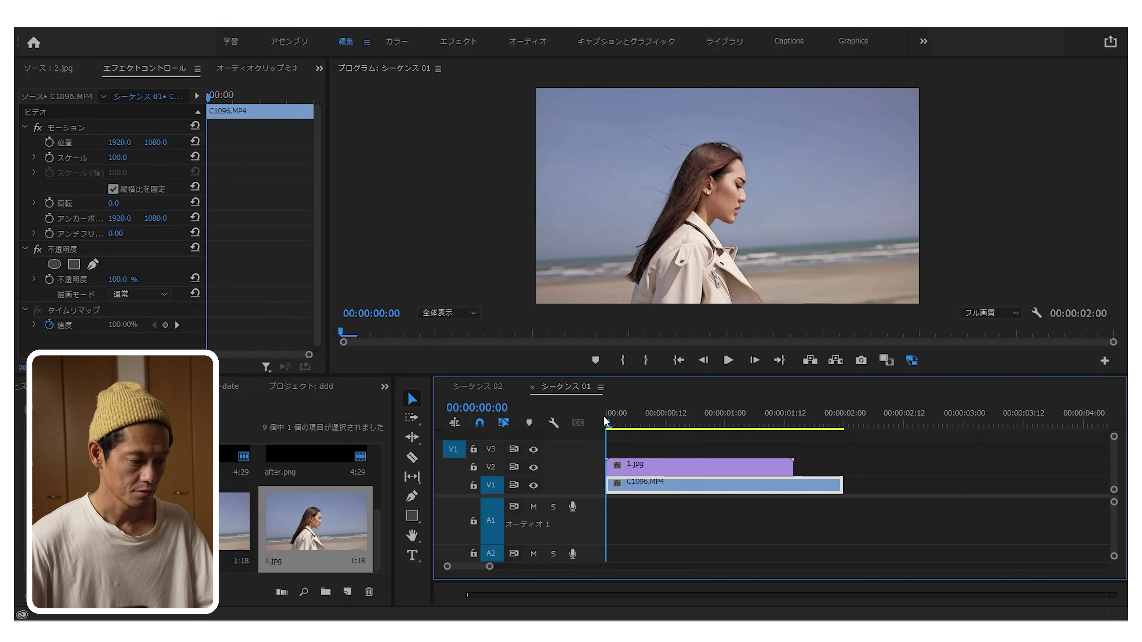
key("minus")
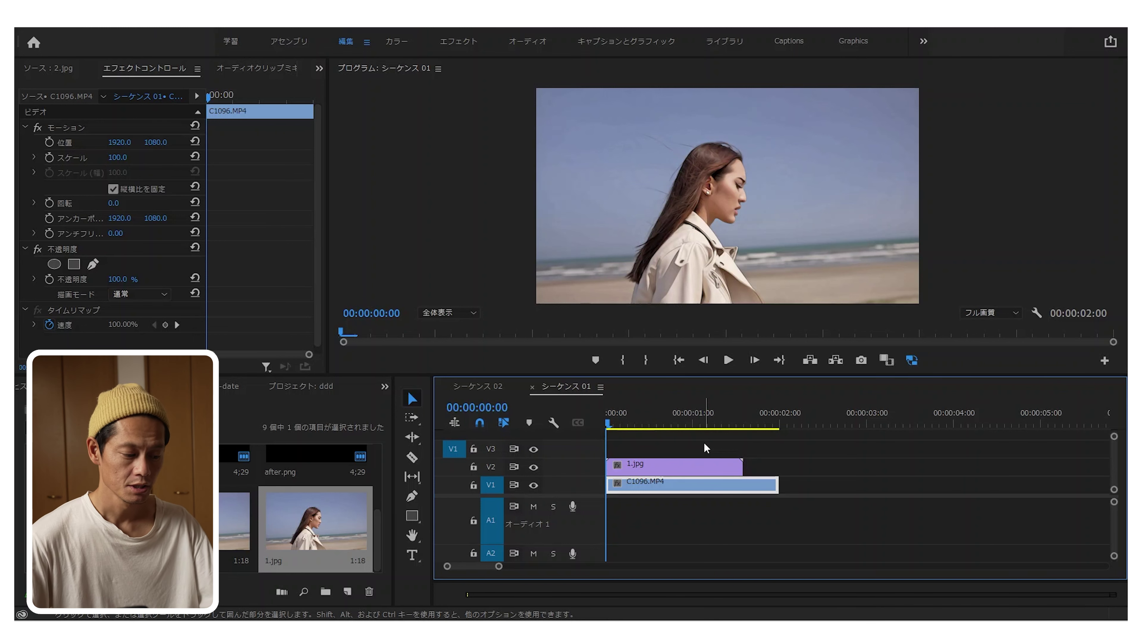
left_click_drag(641, 413, 674, 416)
left_click_drag(699, 476, 956, 490)
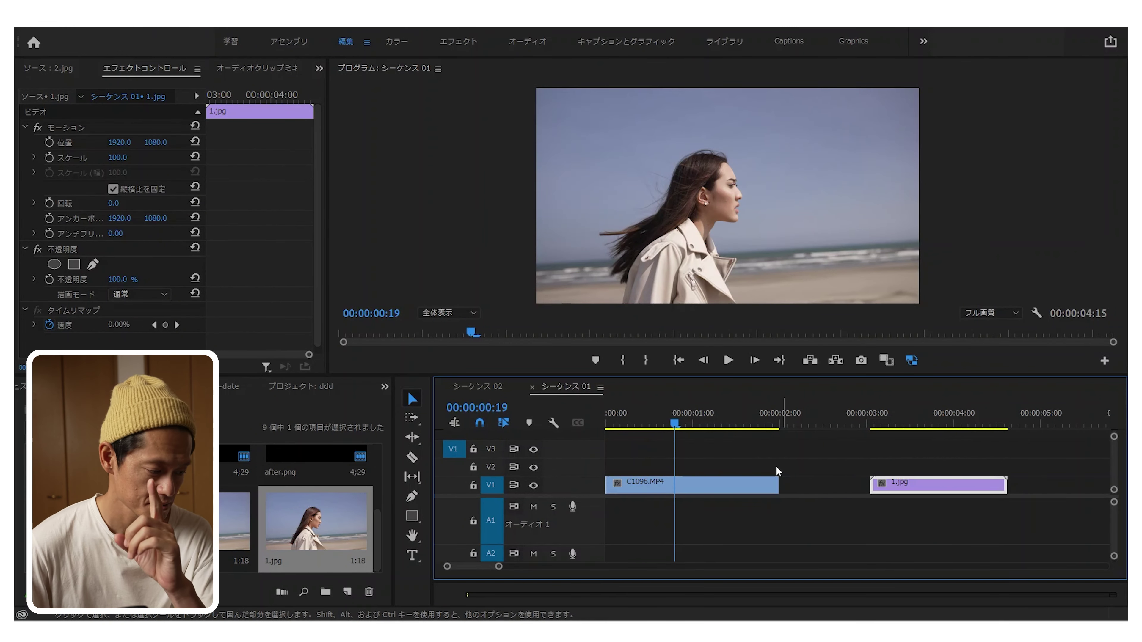
Place three single-frame stills from the illustrate-date bin one after another on V2 over the start of C1096.MP4.
scroll(225, 510, "up", 2)
left_click(227, 387)
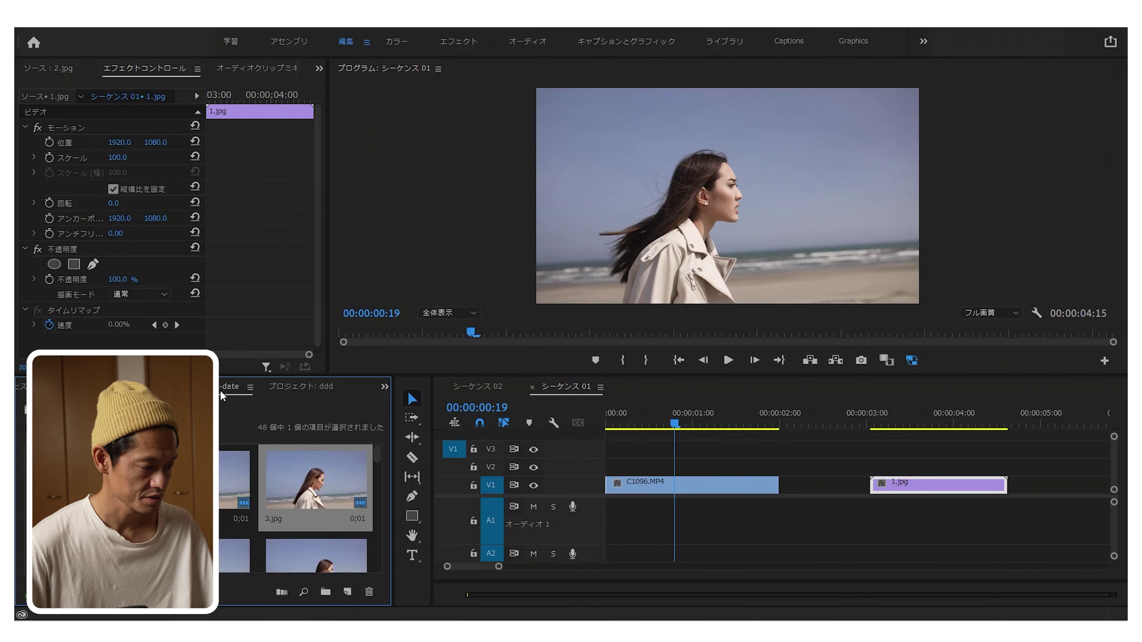
double_click(234, 477)
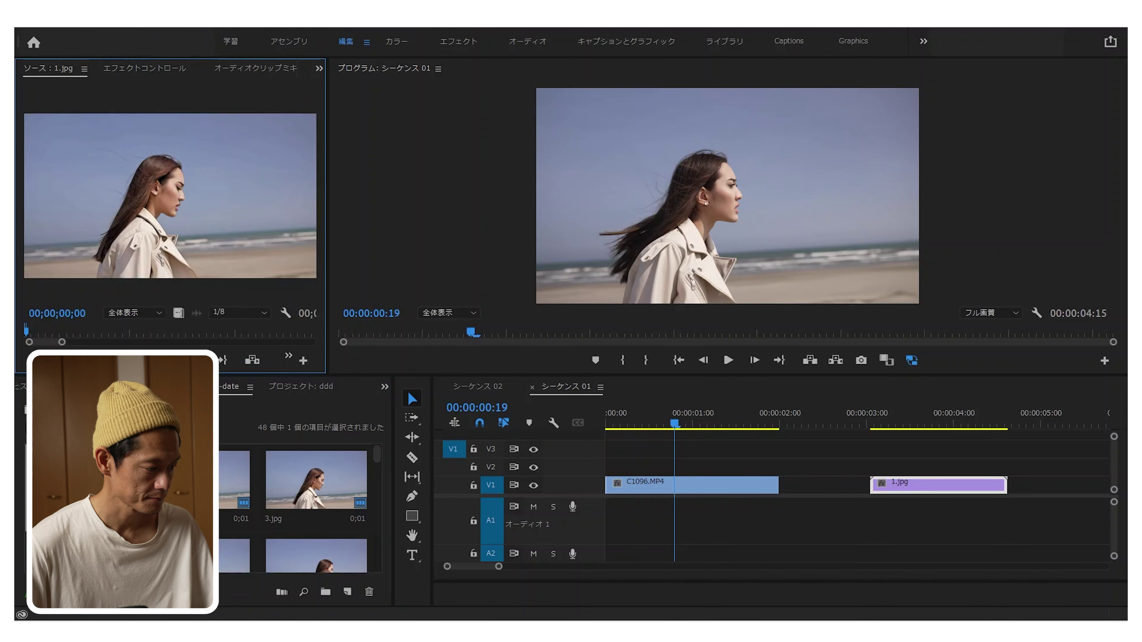
left_click_drag(234, 476, 611, 468)
left_click_drag(224, 486, 625, 465)
left_click_drag(316, 479, 616, 468)
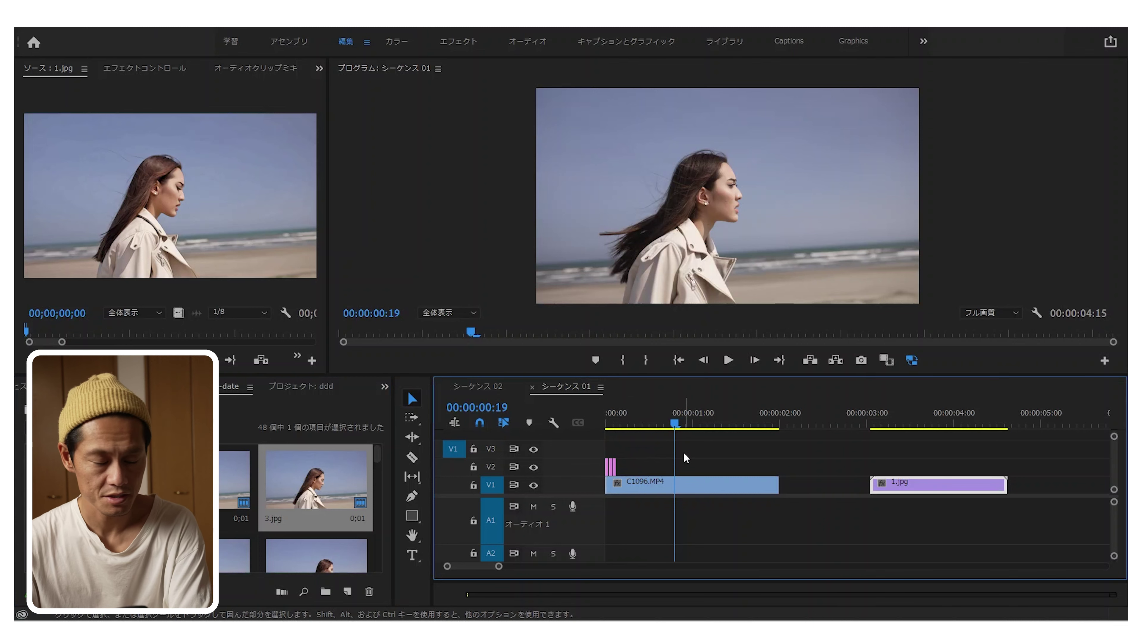
Open シーケンス 02 and play it from the start to review the processed stills on V2.
left_click(477, 386)
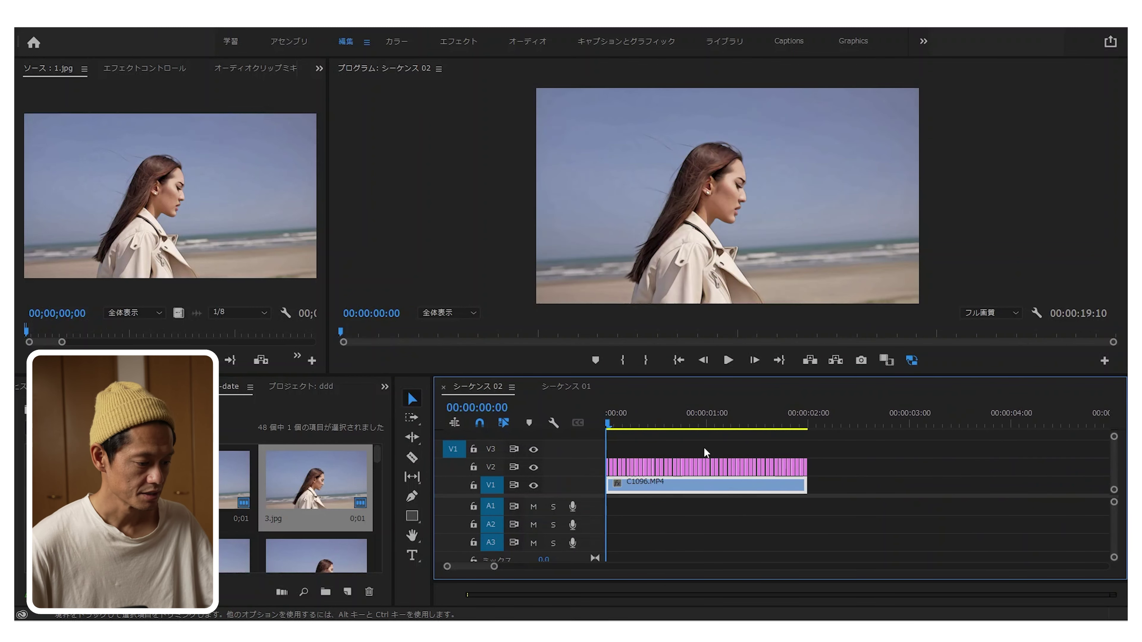
left_click_drag(662, 410, 599, 420)
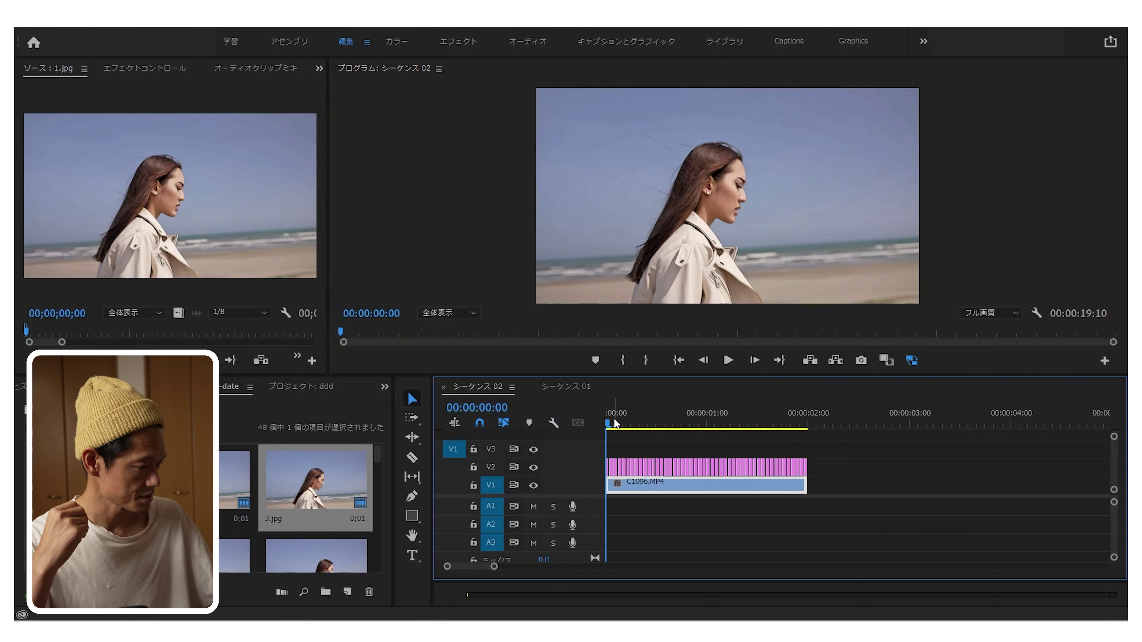
key("space")
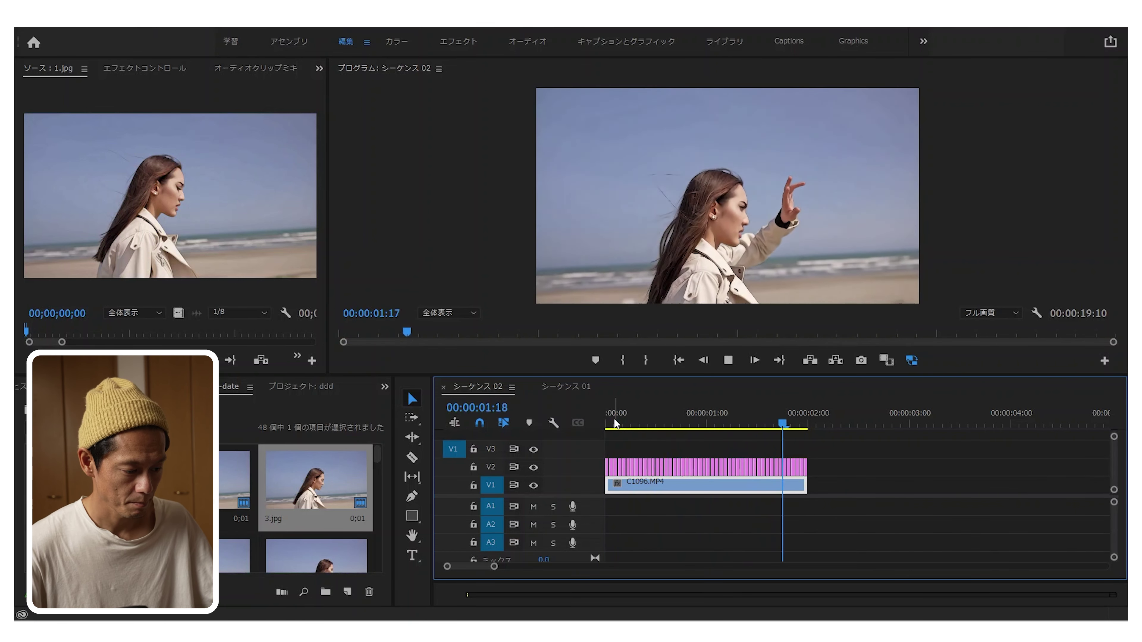
key("Home")
key("space")
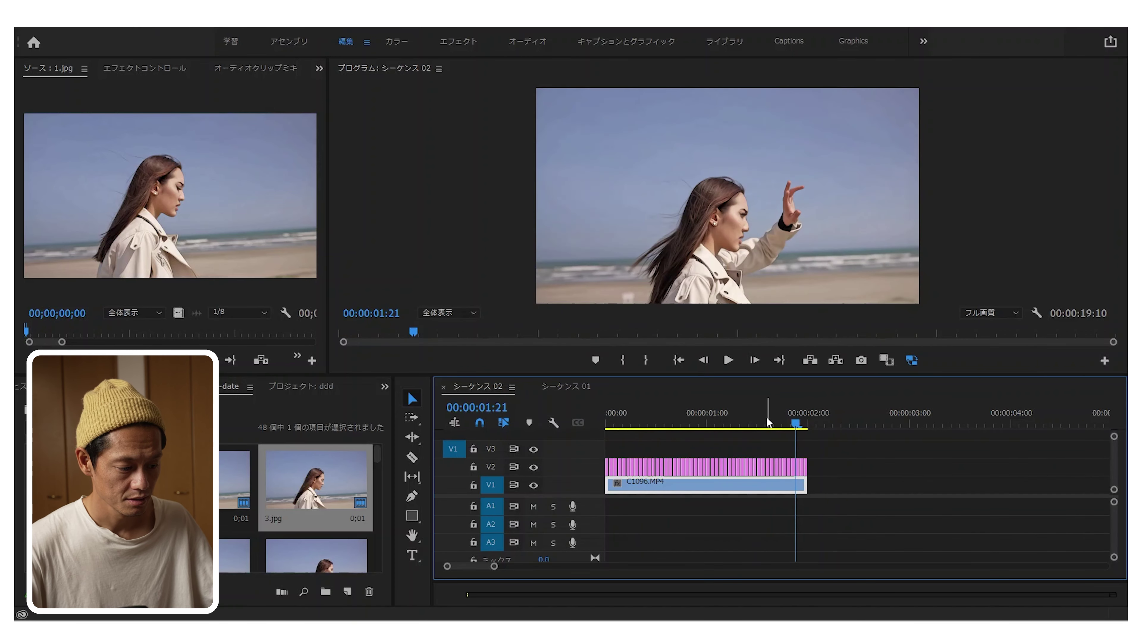
key("space")
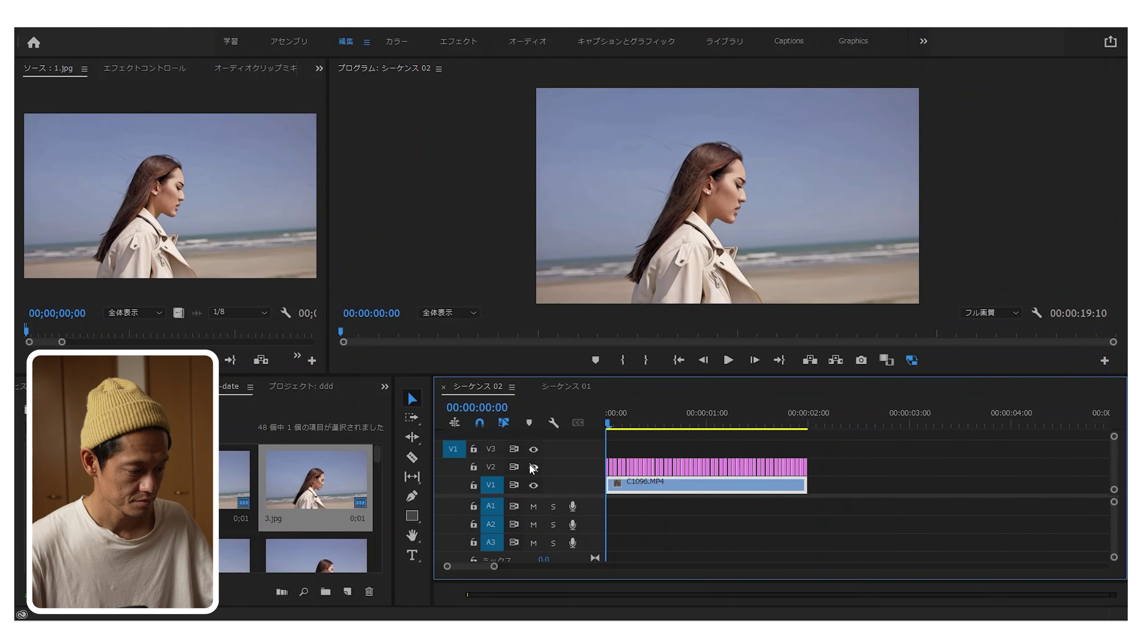
Compare the original and processed footage by playing the sequence with V2 hidden and with V2 shown.
key("space")
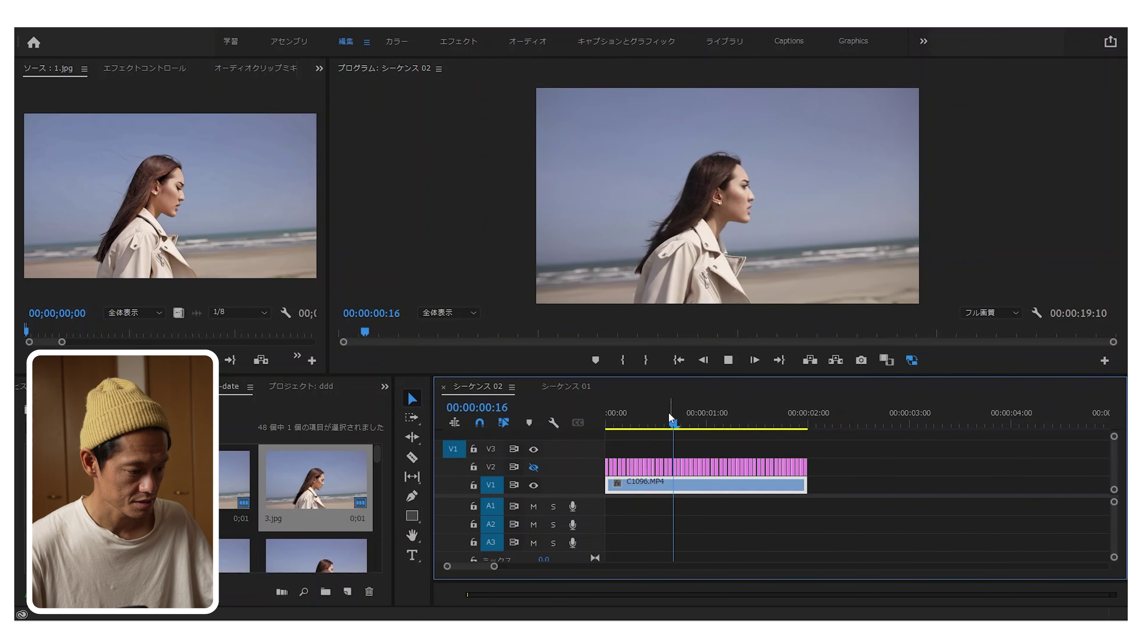
left_click(534, 468)
key("space")
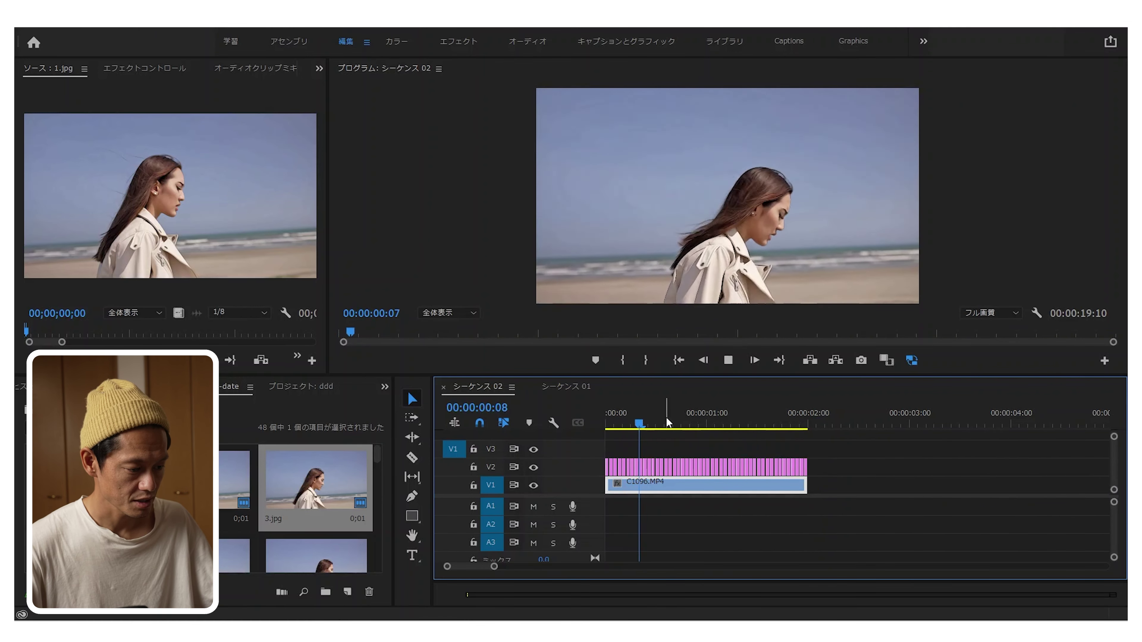